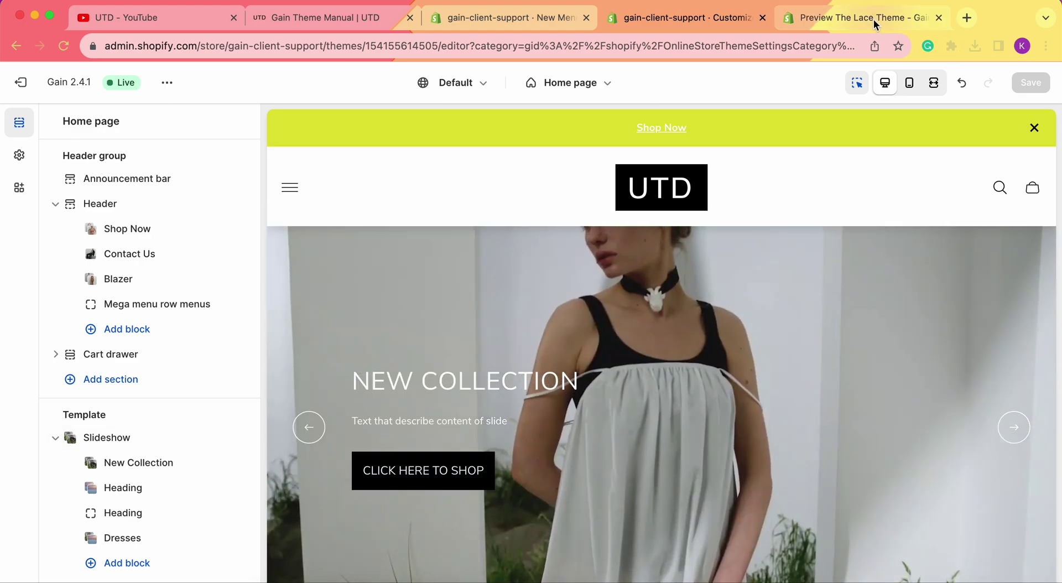
Preview The Lace demo's header menus and toggle the Socials submenu under About.
{"action": "left_click", "coordinate": [874, 18]}
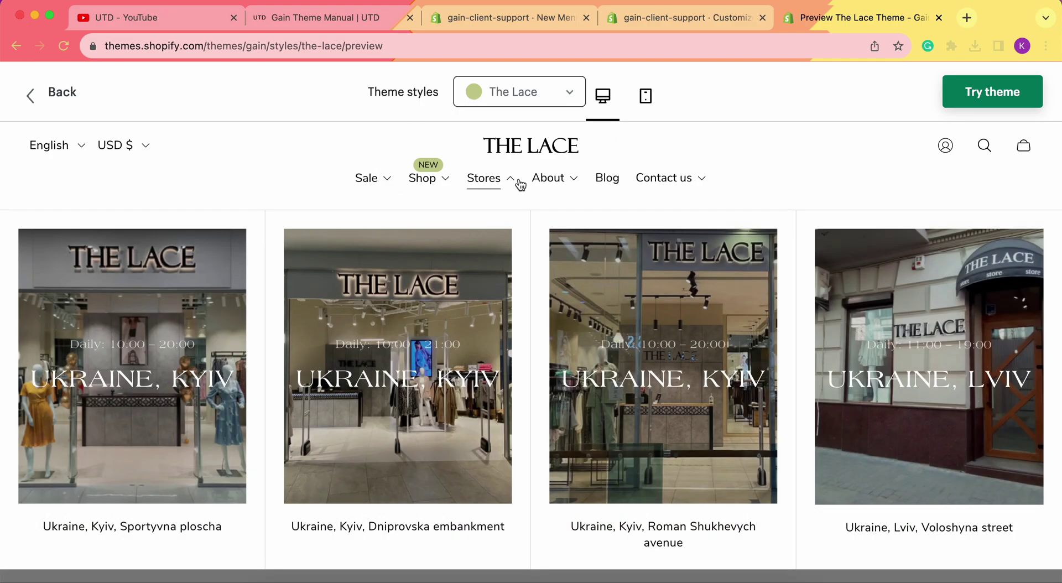
{"action": "mouse_move", "coordinate": [577, 183]}
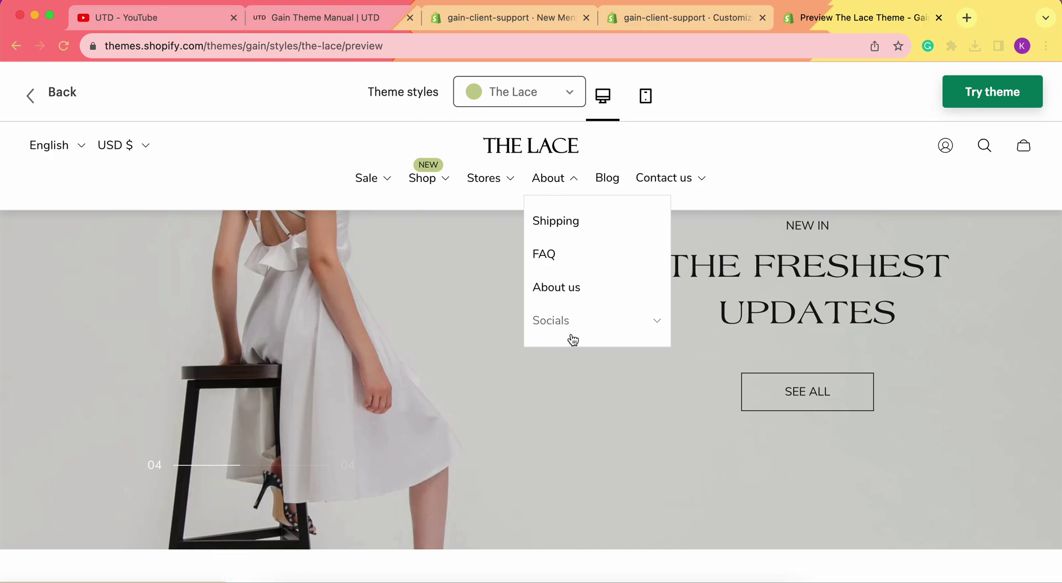
{"action": "left_click", "coordinate": [590, 334]}
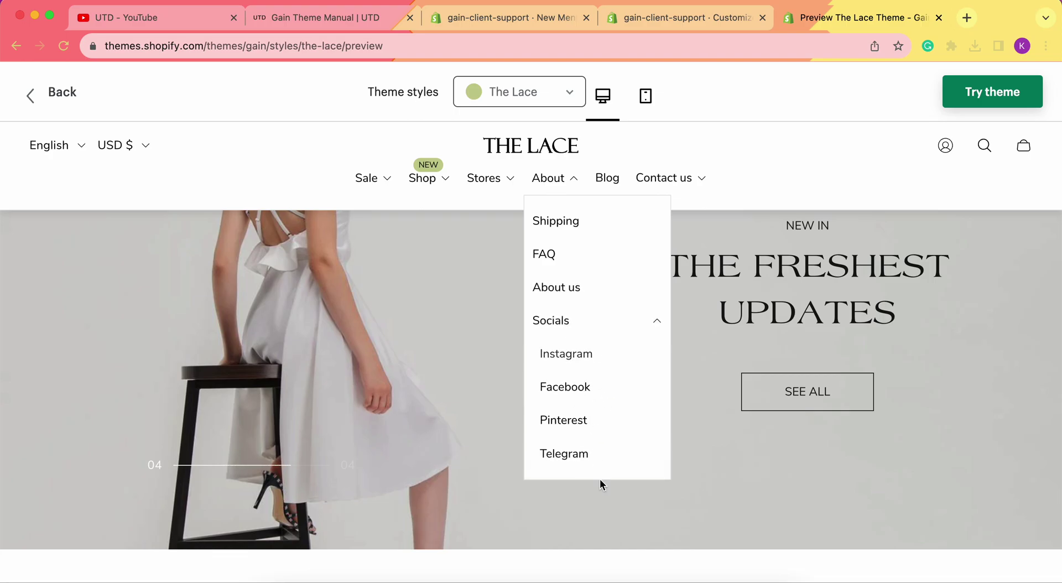
{"action": "left_click", "coordinate": [624, 335]}
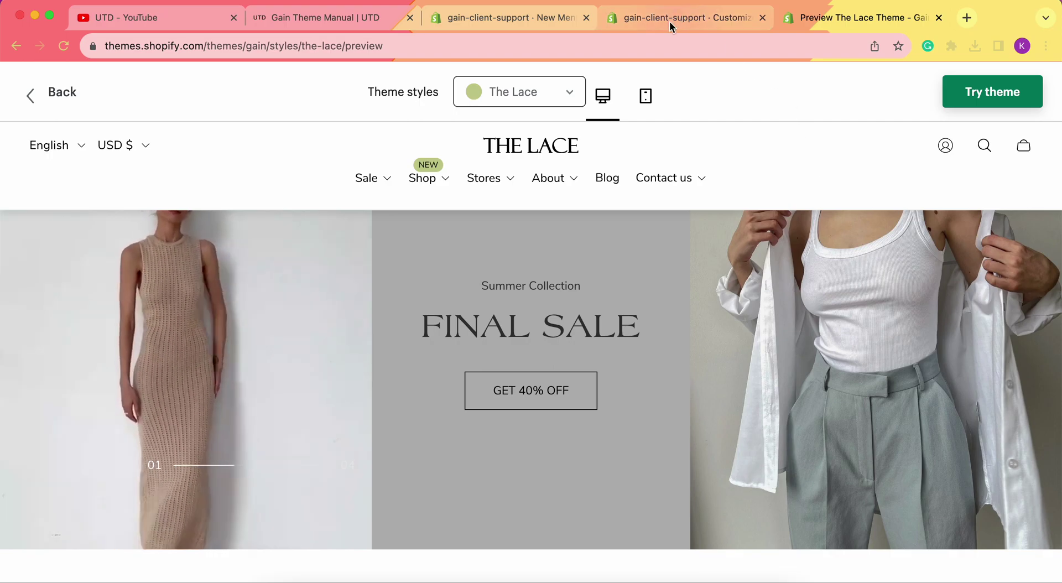
{"action": "left_click", "coordinate": [540, 21]}
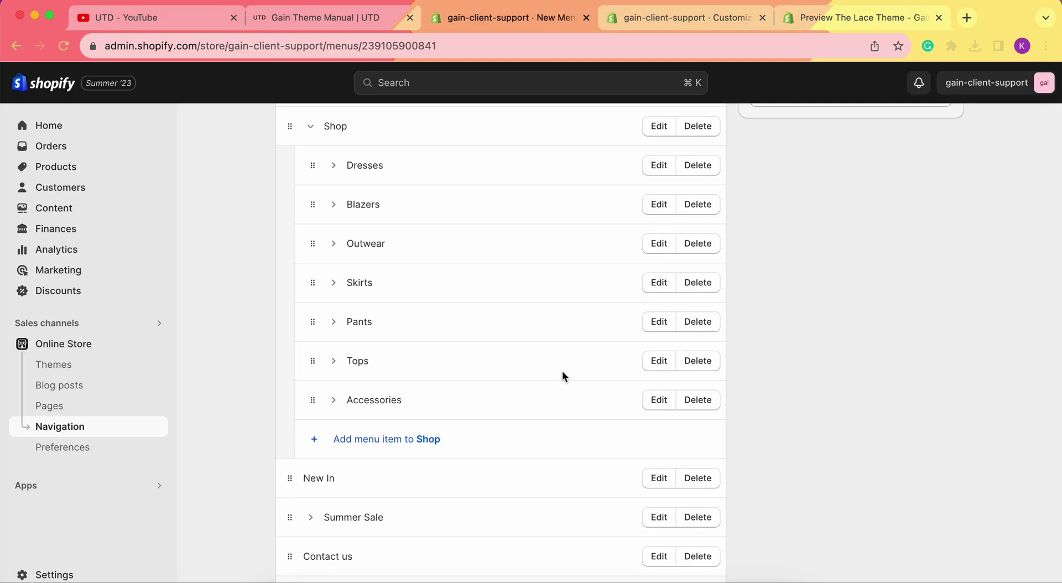
Collapse Shop, expand About in New Menu1, and begin adding a new link under About.
{"action": "scroll", "coordinate": [563, 376], "scroll_direction": "up", "scroll_amount": 2}
{"action": "left_click", "coordinate": [309, 176]}
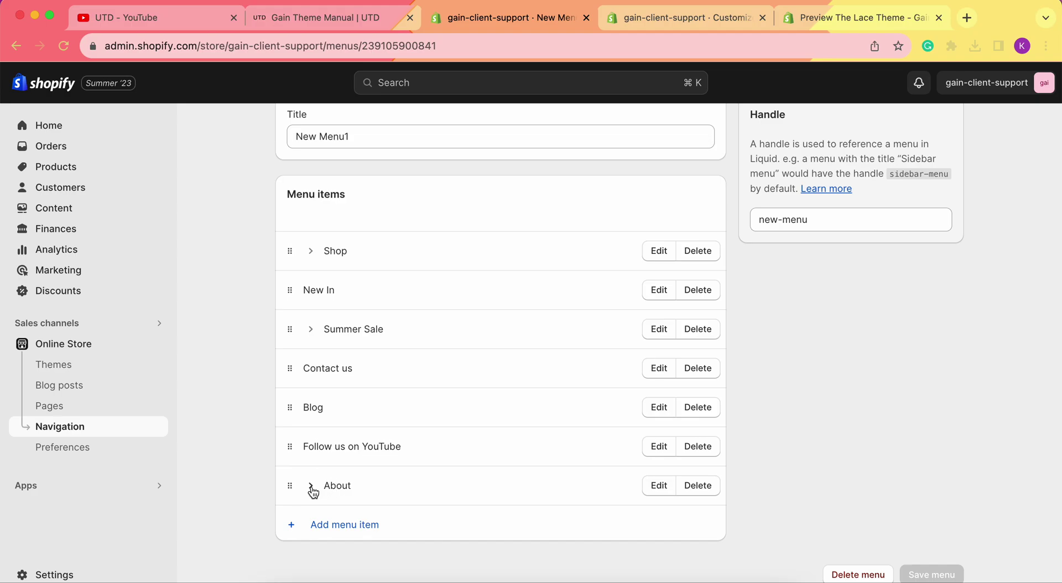
{"action": "left_click", "coordinate": [312, 488]}
{"action": "scroll", "coordinate": [369, 461], "scroll_direction": "down", "scroll_amount": 2}
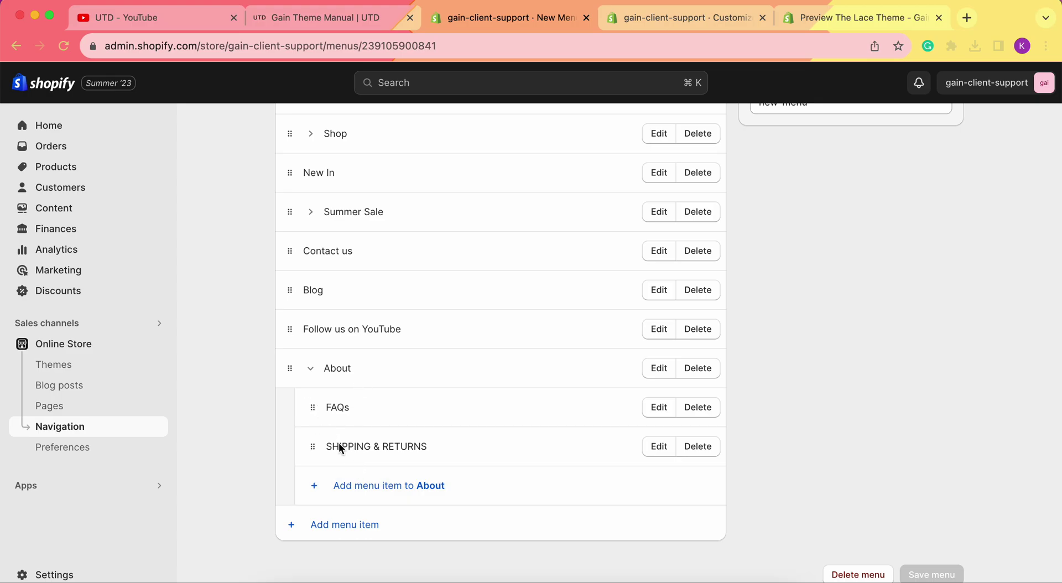
{"action": "left_click", "coordinate": [324, 493]}
Link the new About item to the Store Location page and save the menu.
{"action": "left_click", "coordinate": [867, 216]}
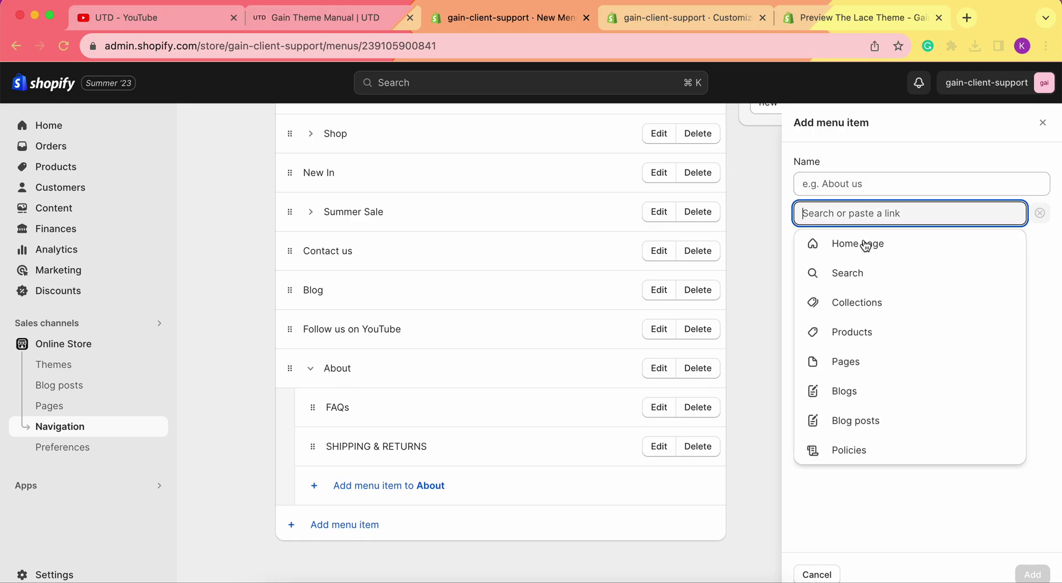
{"action": "left_click", "coordinate": [863, 368]}
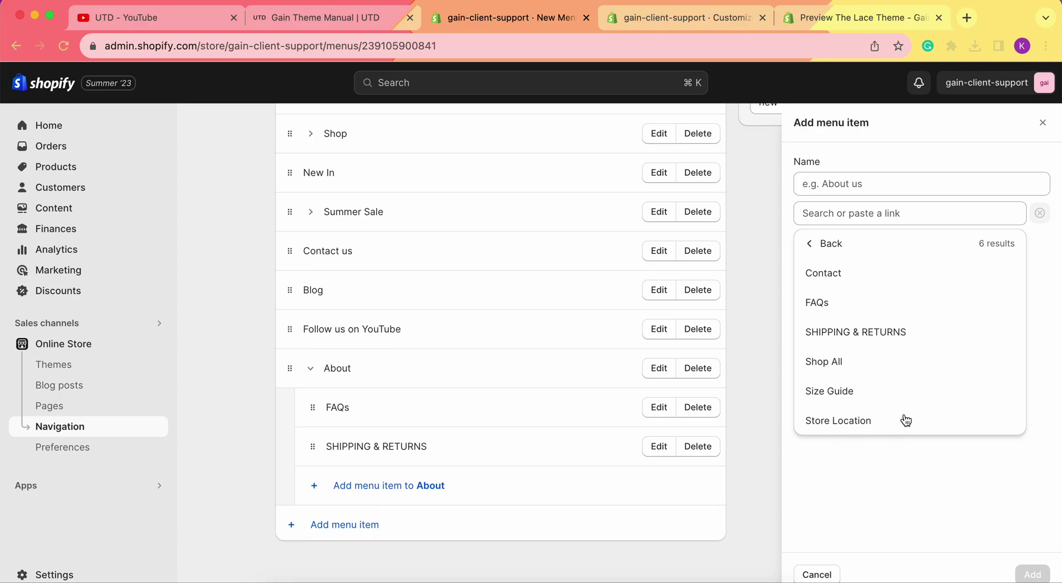
{"action": "left_click", "coordinate": [854, 427]}
{"action": "left_click", "coordinate": [1032, 574]}
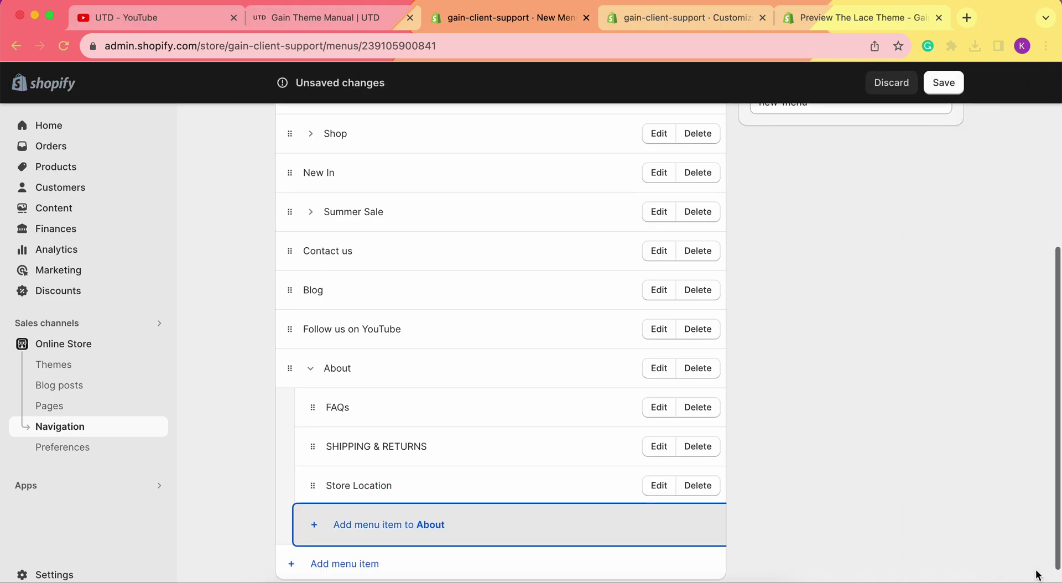
{"action": "scroll", "coordinate": [387, 409], "scroll_direction": "down", "scroll_amount": 1}
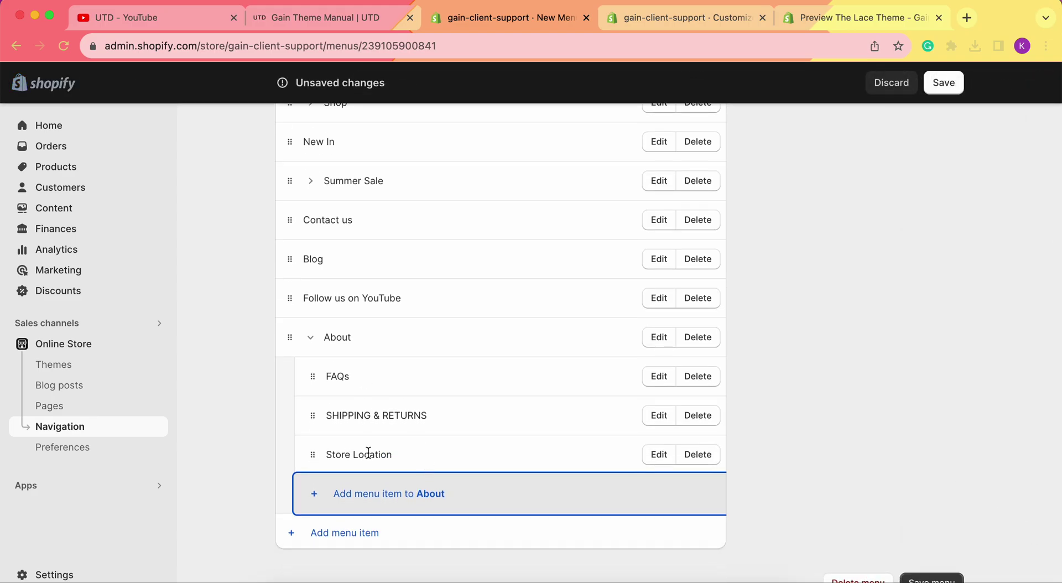
{"action": "left_click", "coordinate": [944, 84]}
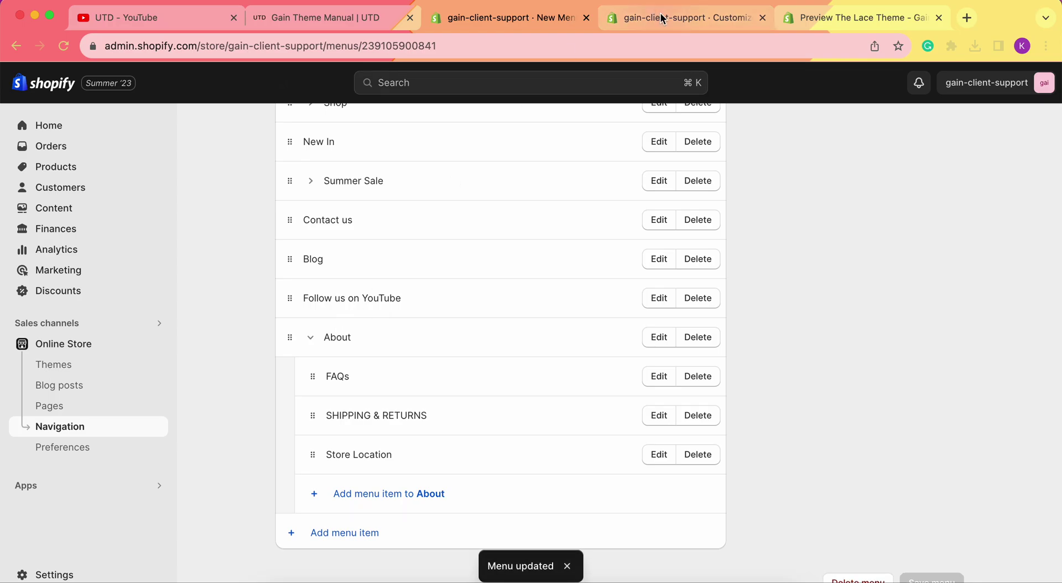
{"action": "left_click", "coordinate": [662, 17]}
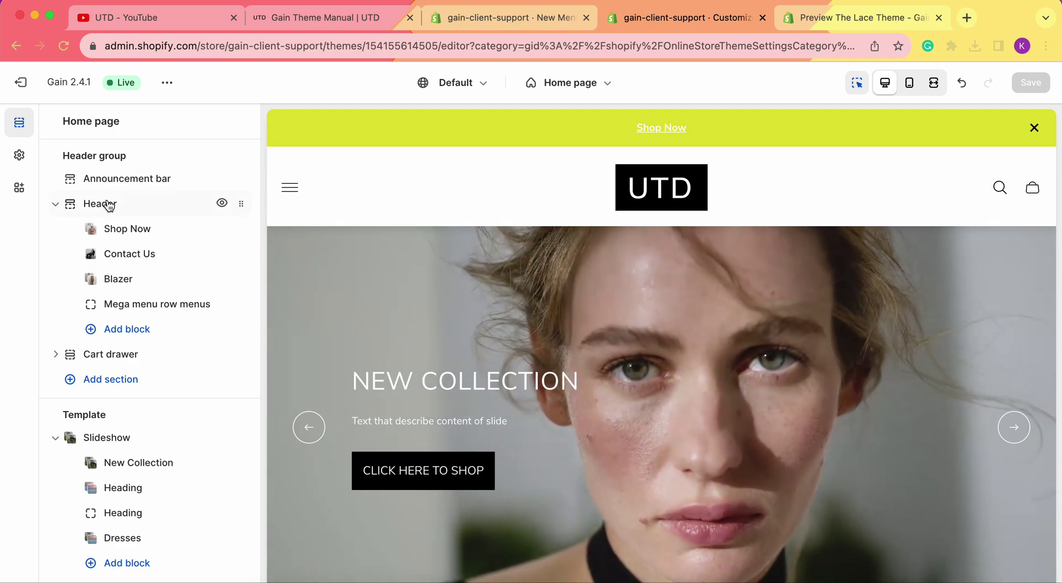
Set the Header section's menu Type to Mega menu and save the Gain theme.
{"action": "left_click", "coordinate": [107, 202]}
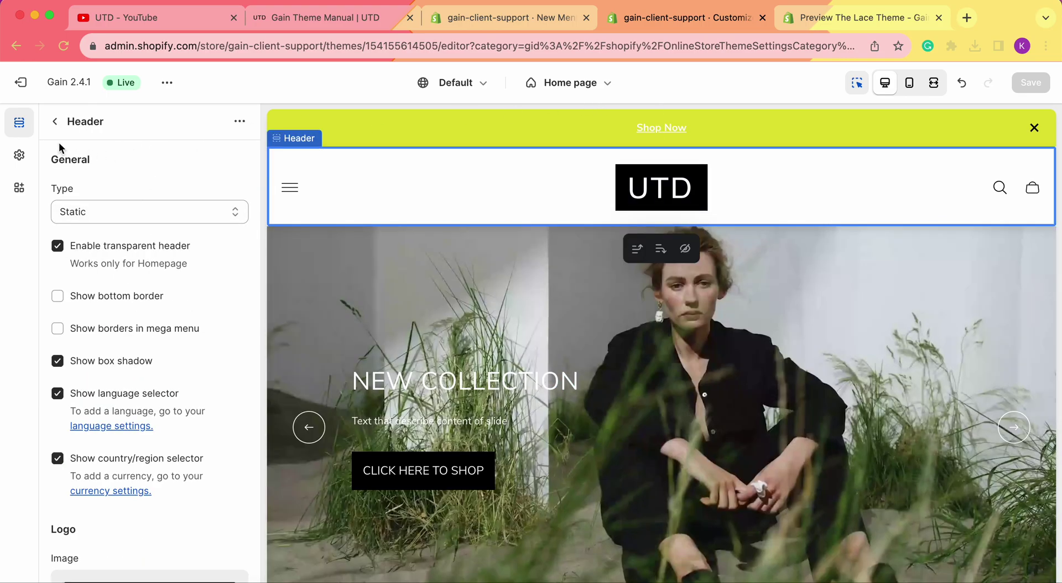
{"action": "scroll", "coordinate": [114, 232], "scroll_direction": "down", "scroll_amount": 10}
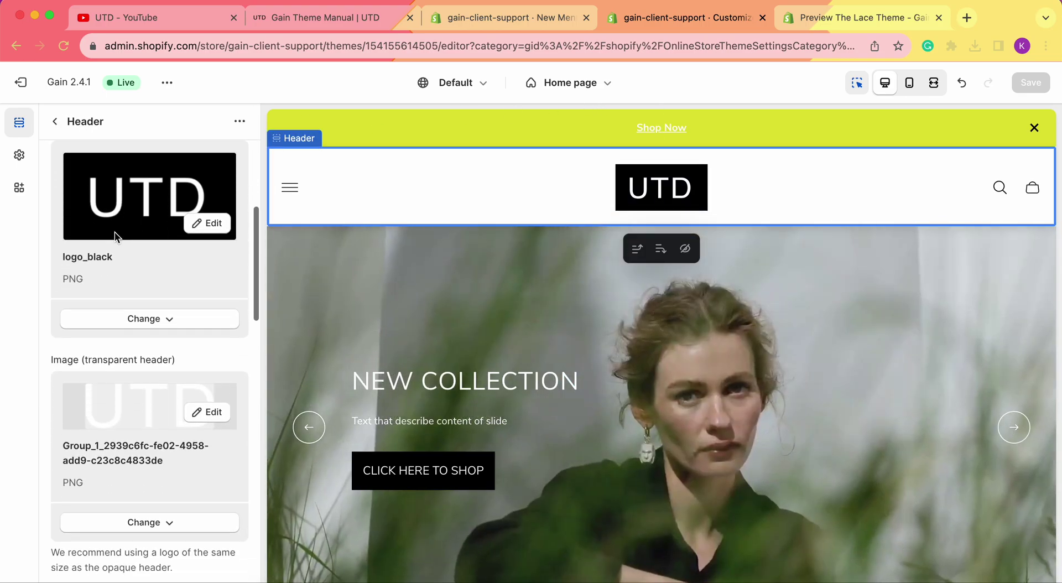
{"action": "scroll", "coordinate": [115, 231], "scroll_direction": "down", "scroll_amount": 10}
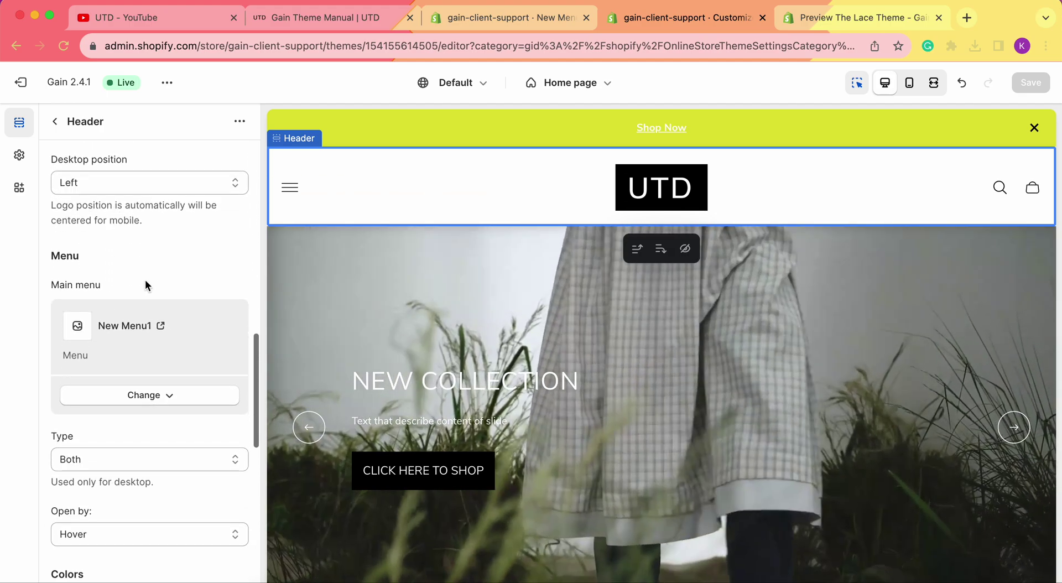
{"action": "scroll", "coordinate": [198, 351], "scroll_direction": "down", "scroll_amount": 2}
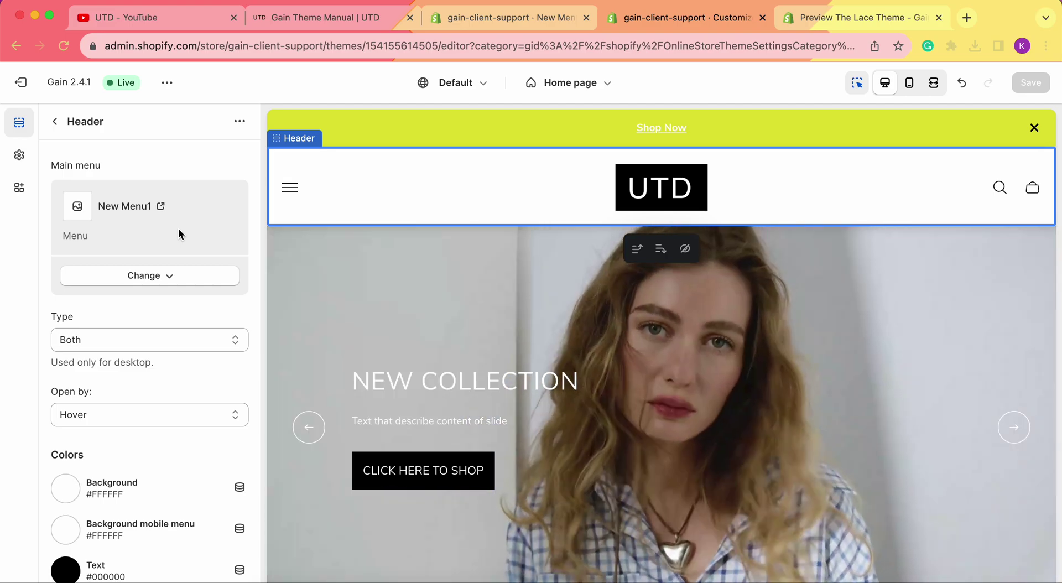
{"action": "scroll", "coordinate": [166, 224], "scroll_direction": "down", "scroll_amount": 1}
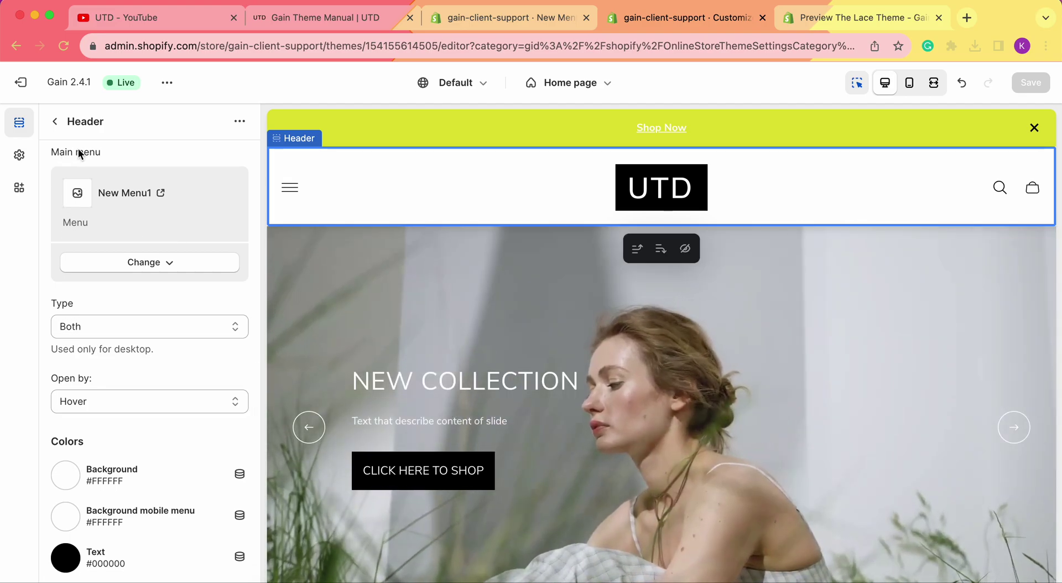
{"action": "scroll", "coordinate": [78, 148], "scroll_direction": "up", "scroll_amount": 2}
{"action": "scroll", "coordinate": [68, 290], "scroll_direction": "down", "scroll_amount": 3}
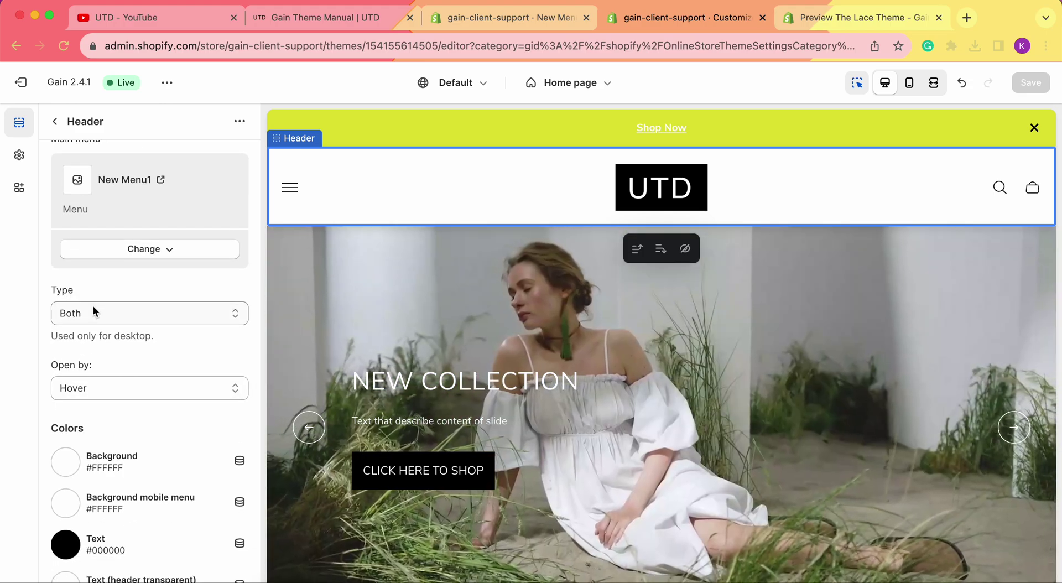
{"action": "left_click", "coordinate": [94, 306]}
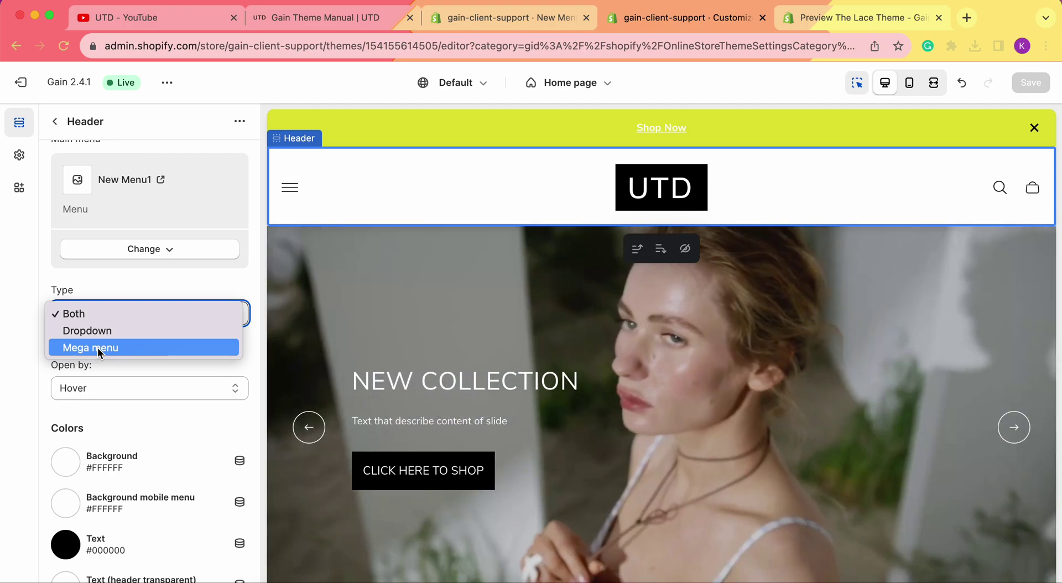
{"action": "key", "text": "Escape"}
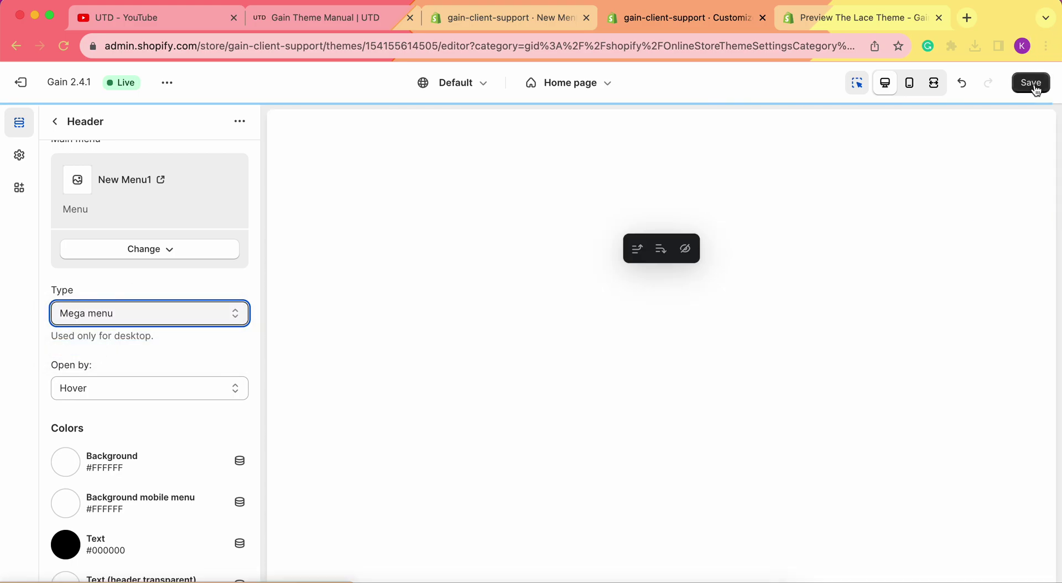
{"action": "left_click", "coordinate": [1035, 89]}
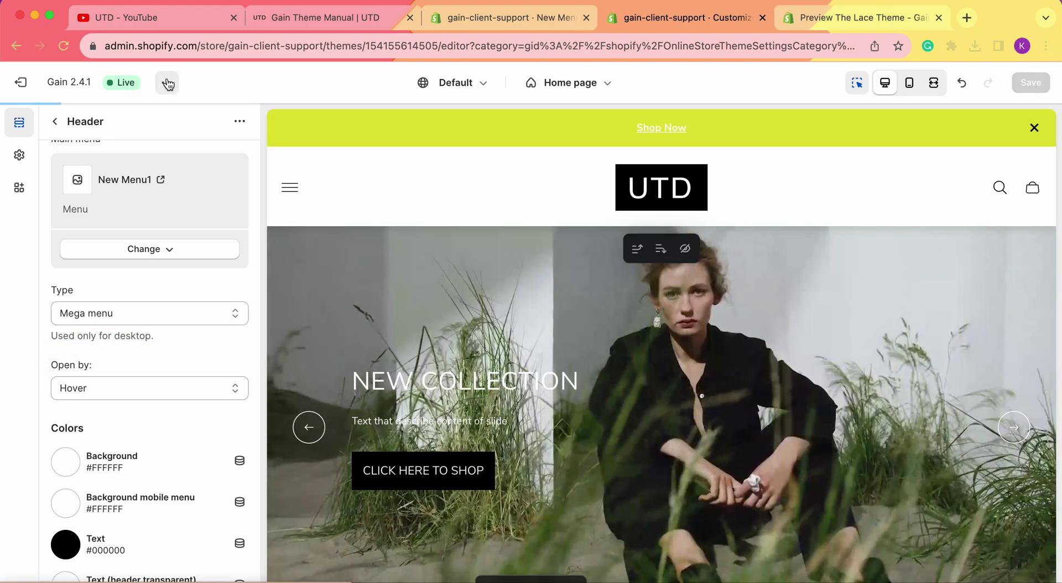
{"action": "left_click", "coordinate": [161, 81]}
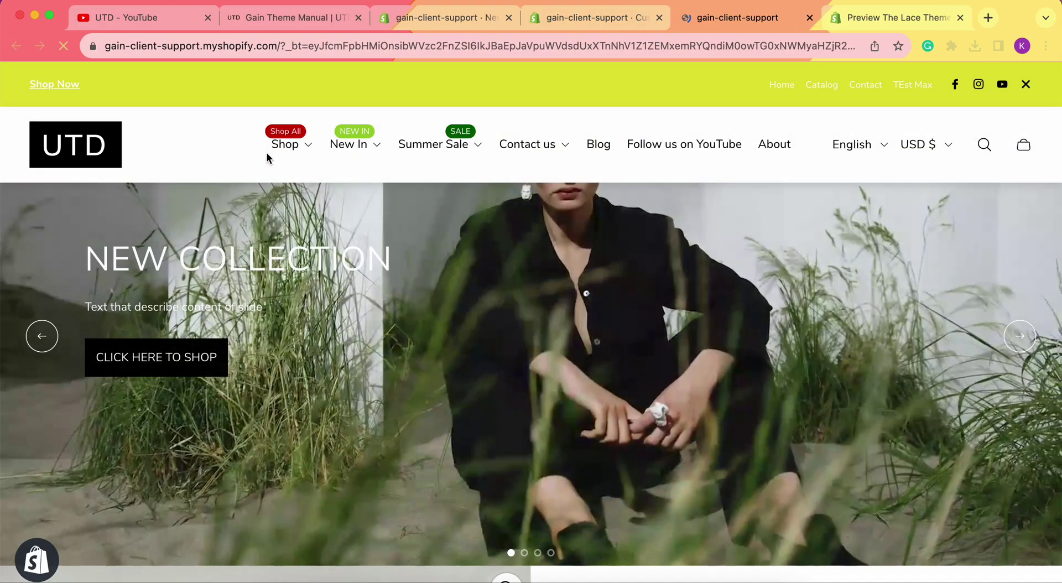
Preview the Shop, Summer Sale and Contact us menus on the live storefront.
{"action": "left_click", "coordinate": [285, 145]}
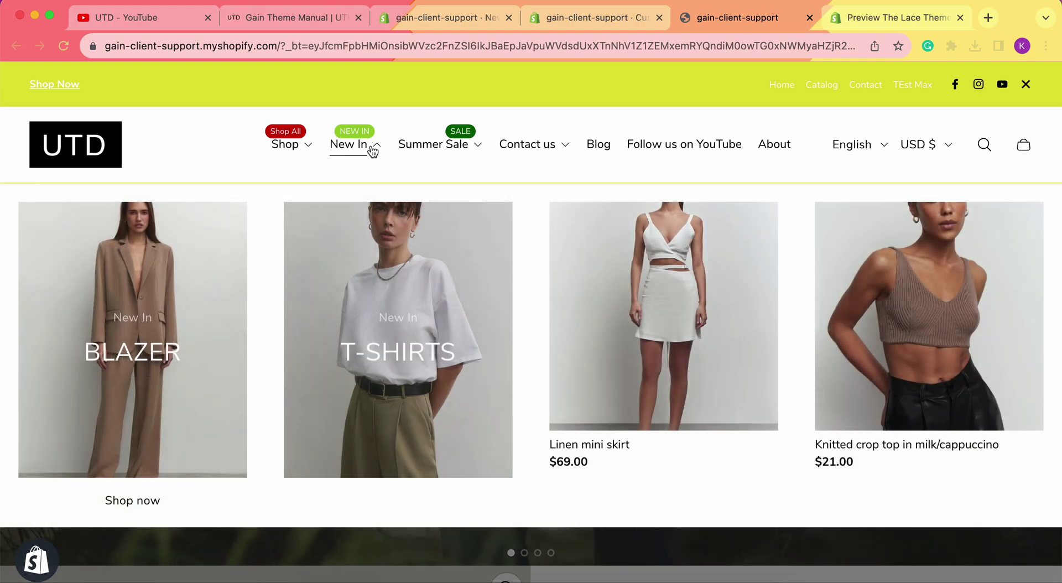
{"action": "mouse_move", "coordinate": [434, 147]}
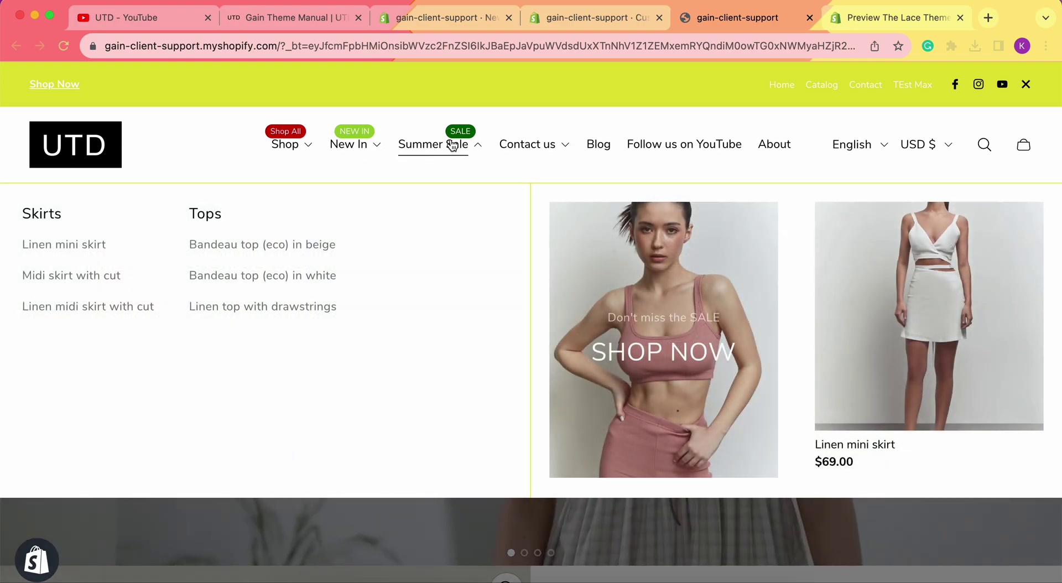
{"action": "mouse_move", "coordinate": [542, 149]}
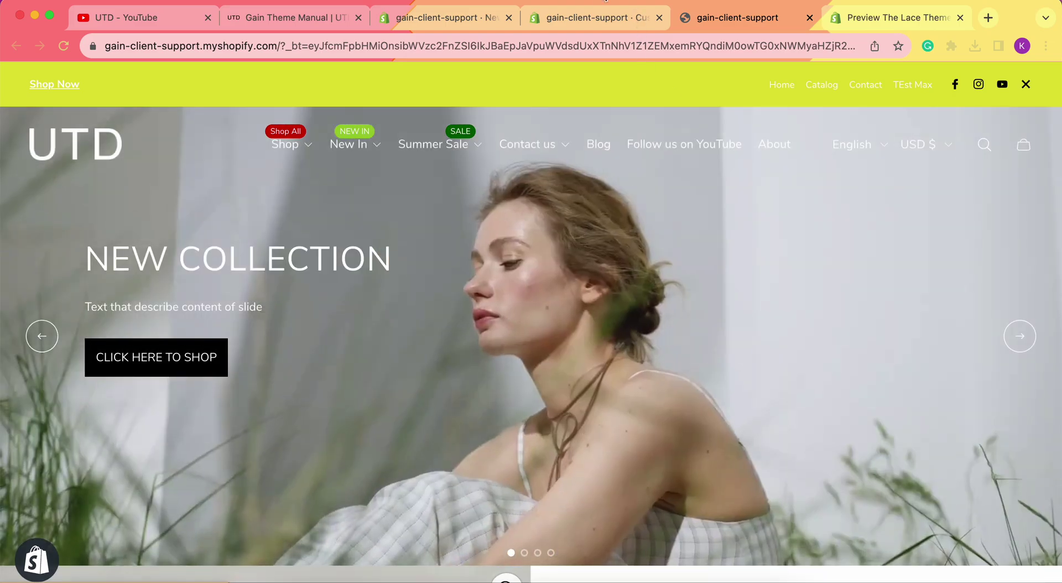
{"action": "left_click", "coordinate": [593, 14]}
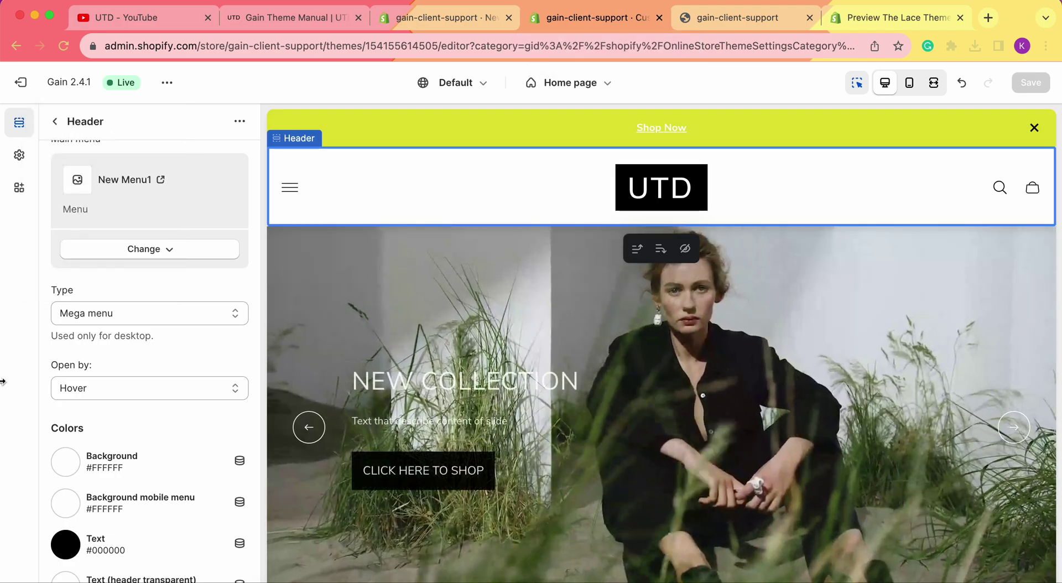
{"action": "left_click", "coordinate": [54, 123]}
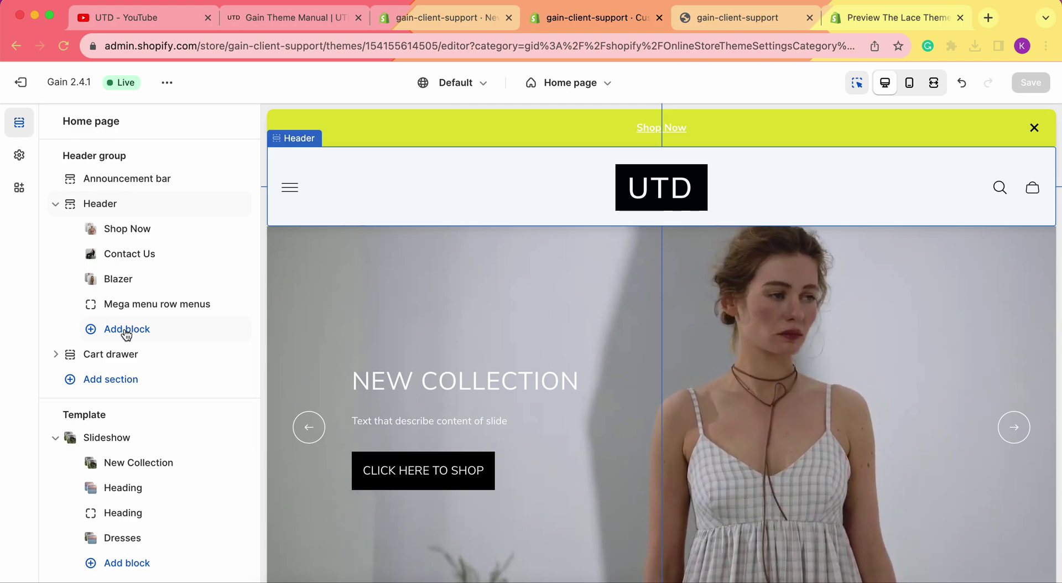
{"action": "left_click", "coordinate": [127, 330]}
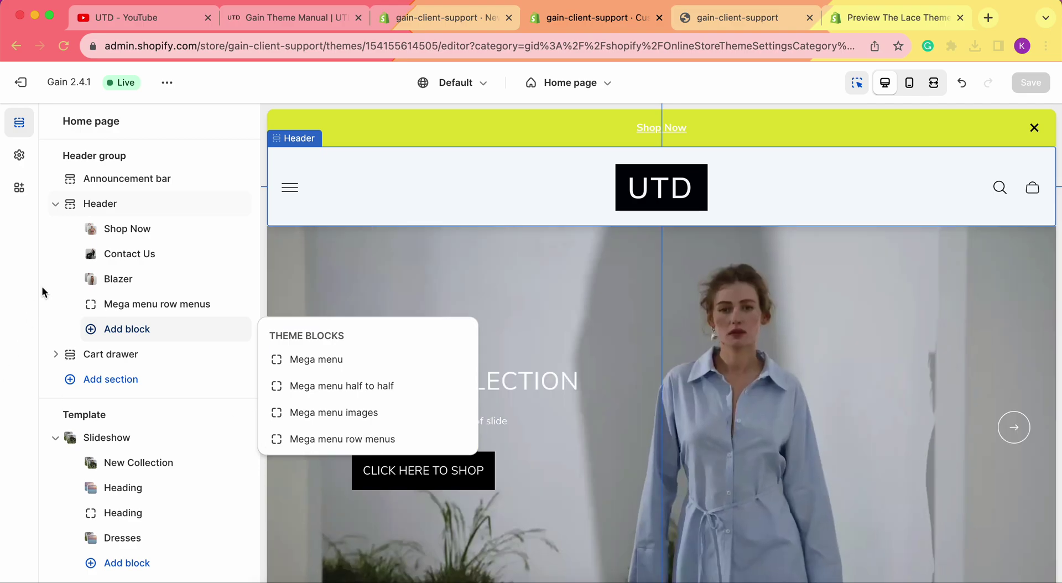
{"action": "left_click", "coordinate": [41, 287]}
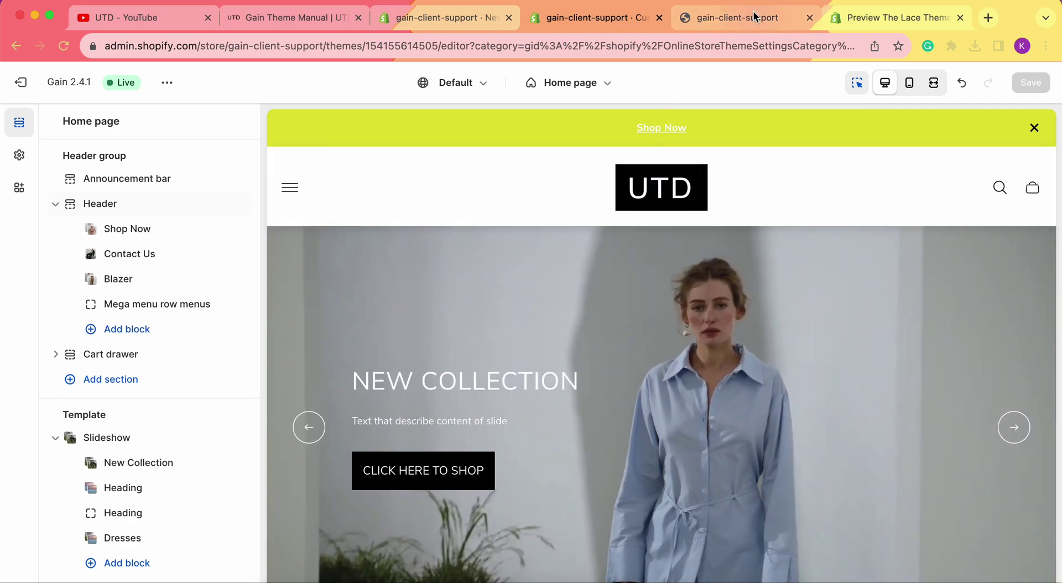
{"action": "left_click", "coordinate": [763, 17]}
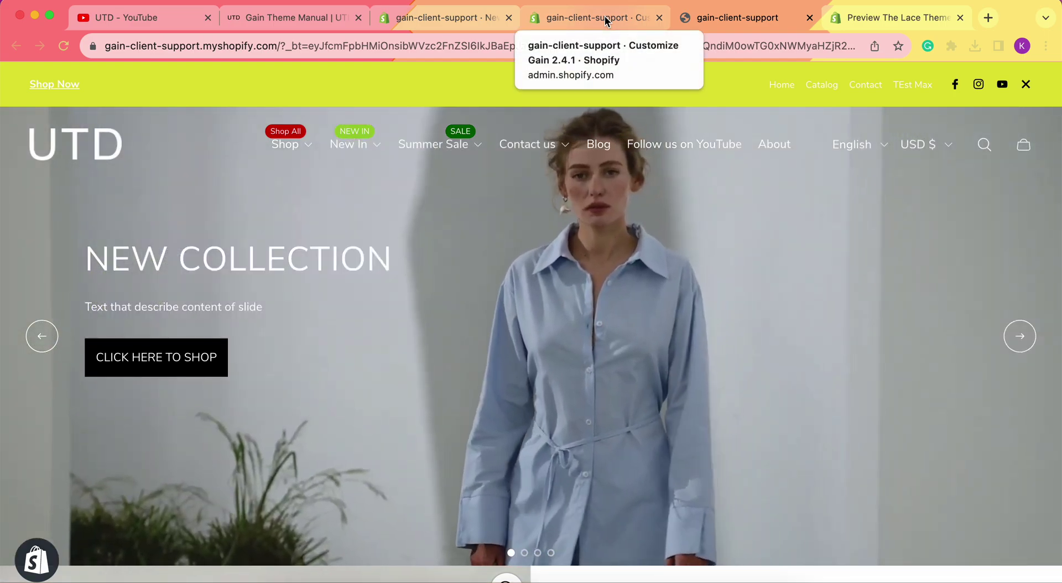
{"action": "left_click", "coordinate": [605, 16]}
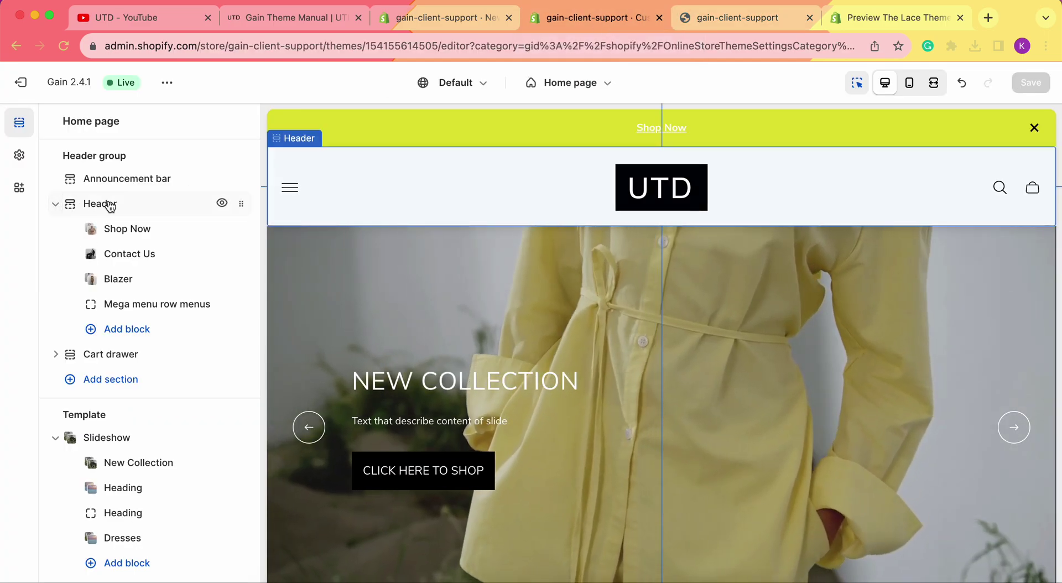
{"action": "left_click", "coordinate": [110, 205]}
{"action": "scroll", "coordinate": [103, 411], "scroll_direction": "down", "scroll_amount": 10}
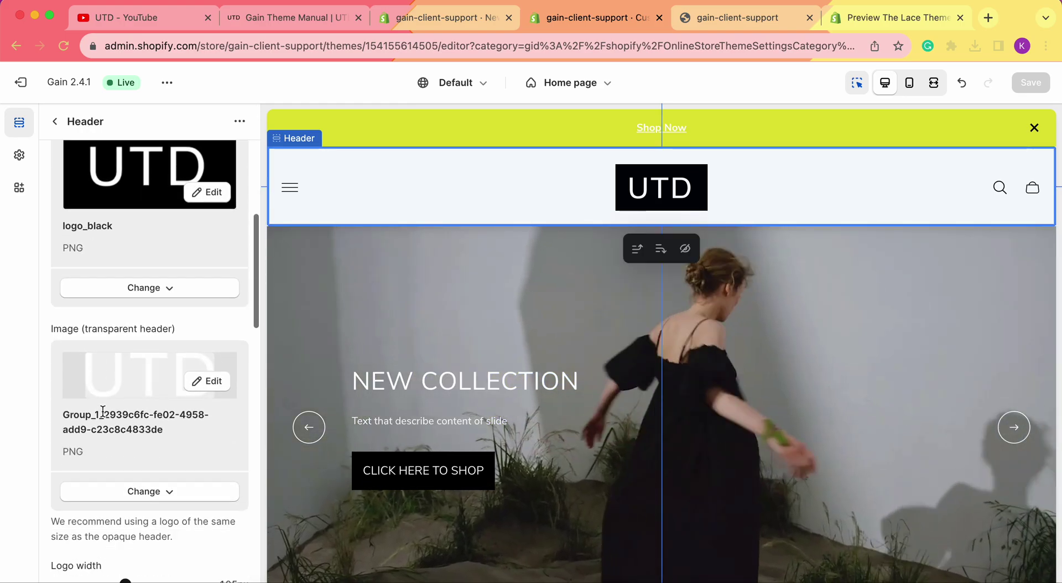
{"action": "scroll", "coordinate": [103, 411], "scroll_direction": "down", "scroll_amount": 10}
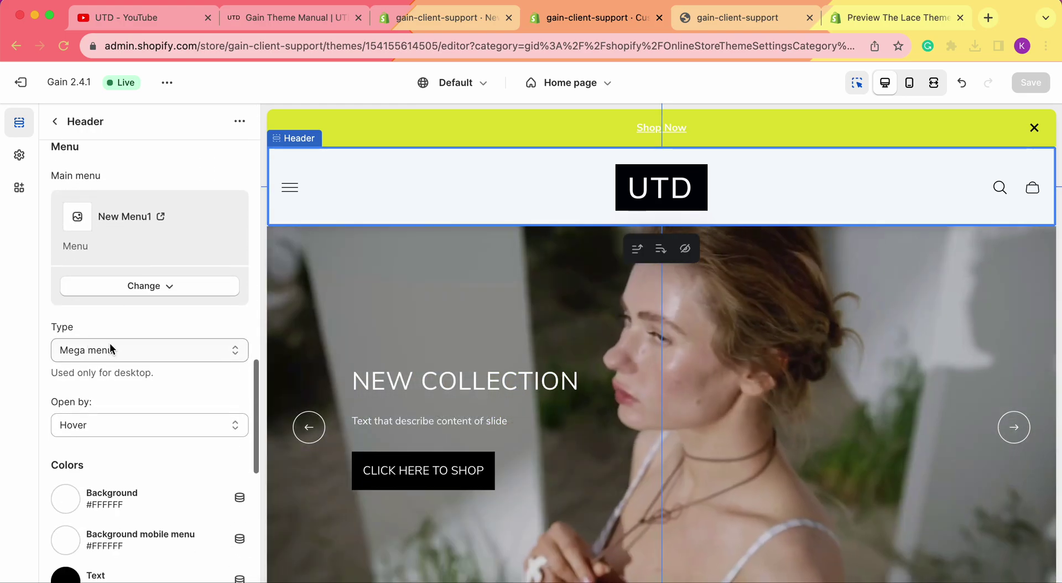
Set the header menu Type to Both and save the theme.
{"action": "left_click", "coordinate": [110, 347]}
{"action": "left_click", "coordinate": [92, 317]}
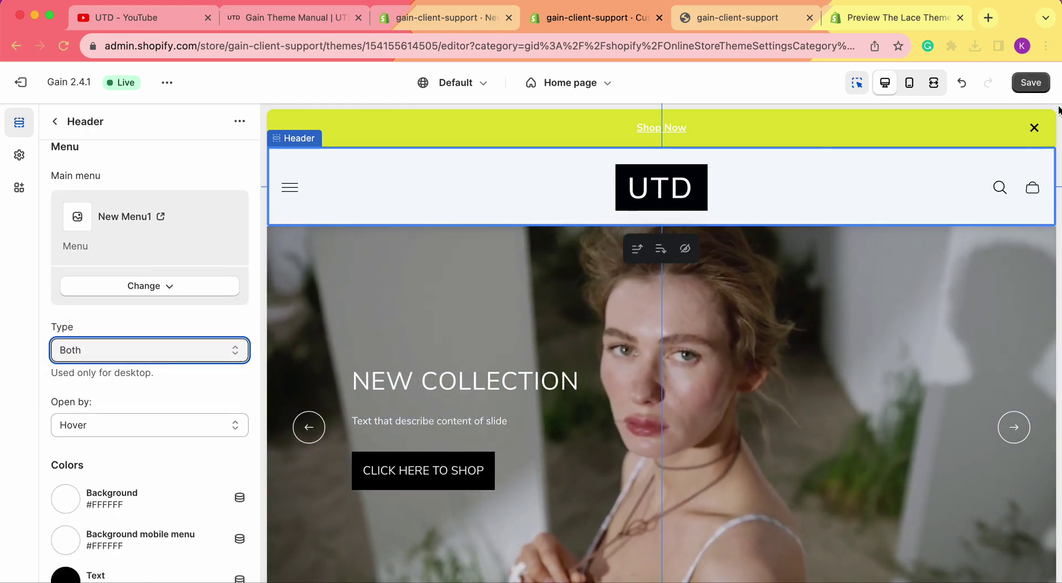
{"action": "left_click", "coordinate": [1036, 87]}
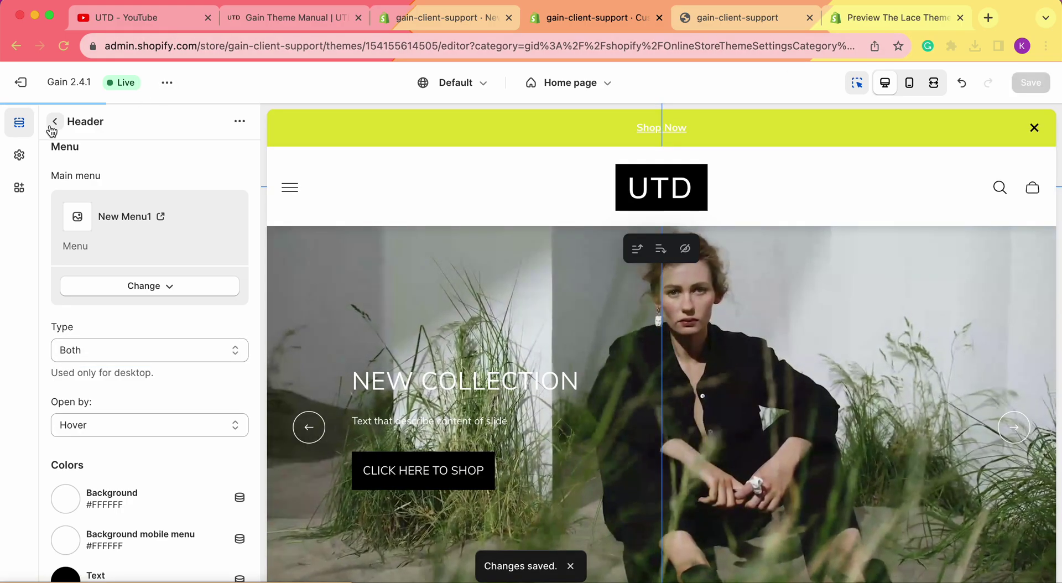
Open the live storefront in a new tab from the theme's actions list.
{"action": "left_click", "coordinate": [54, 123]}
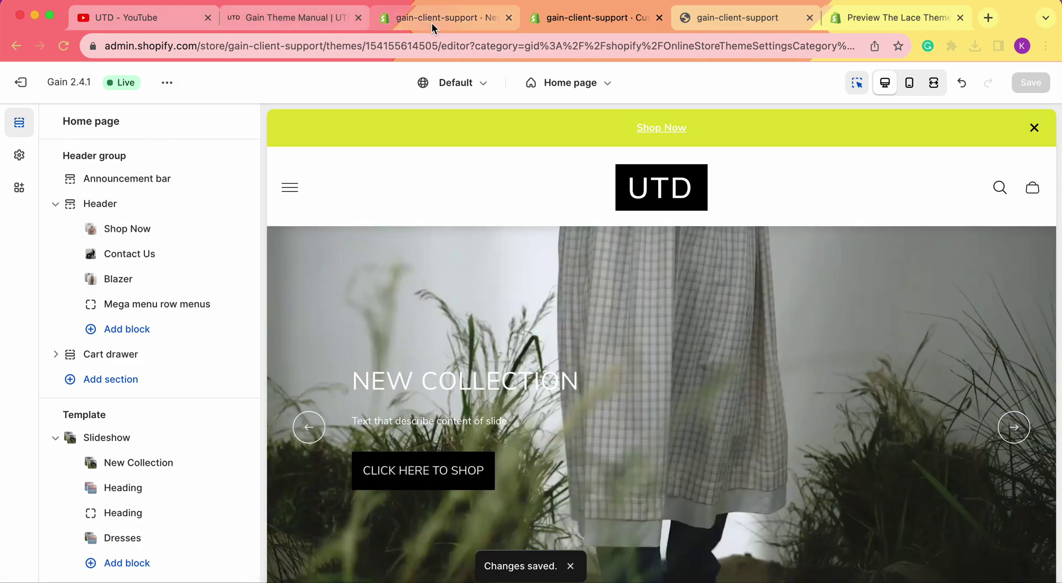
{"action": "left_click", "coordinate": [431, 19]}
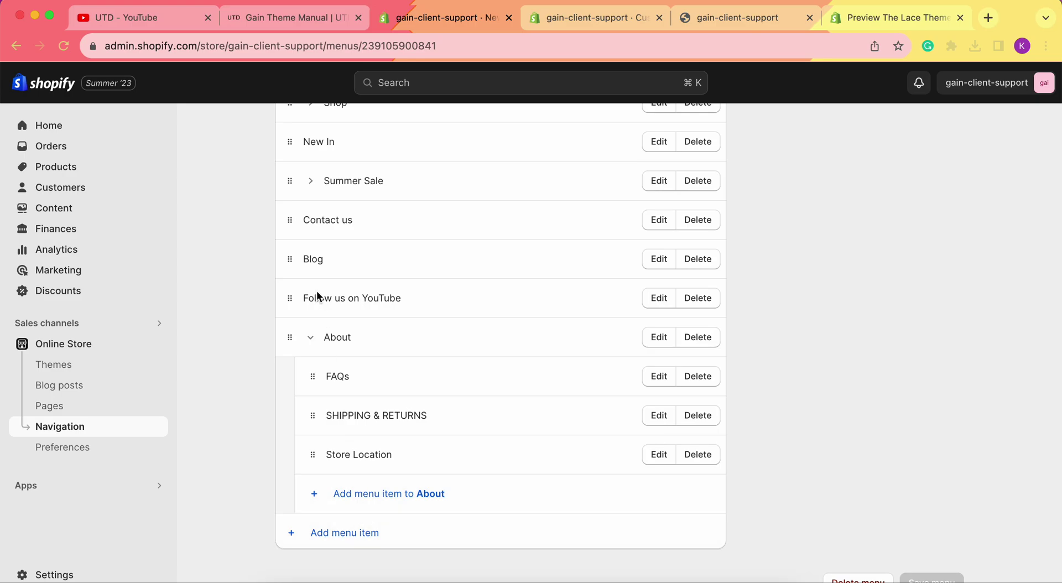
{"action": "left_click", "coordinate": [585, 23]}
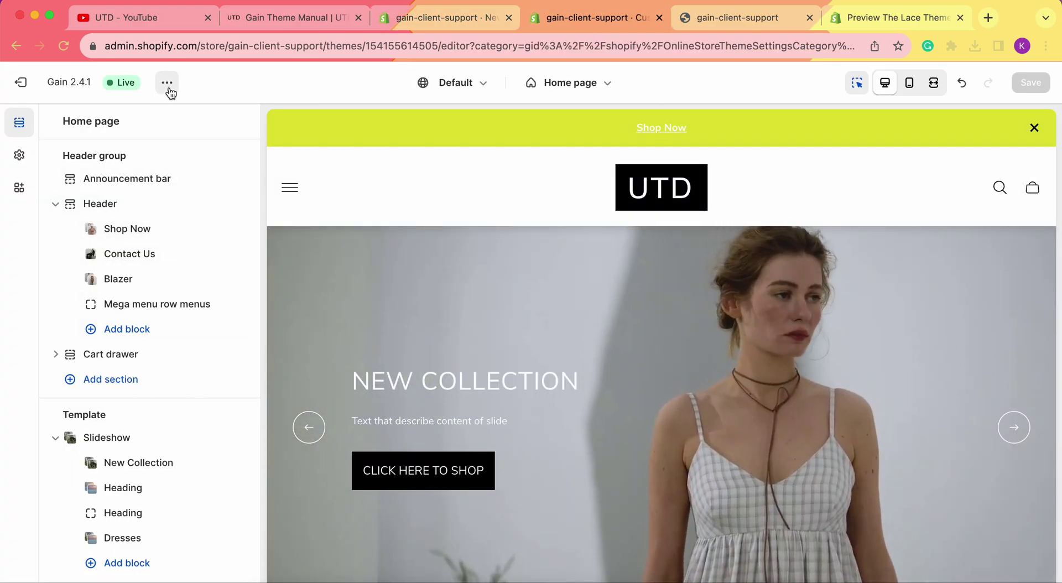
{"action": "left_click", "coordinate": [169, 88]}
{"action": "left_click", "coordinate": [71, 225]}
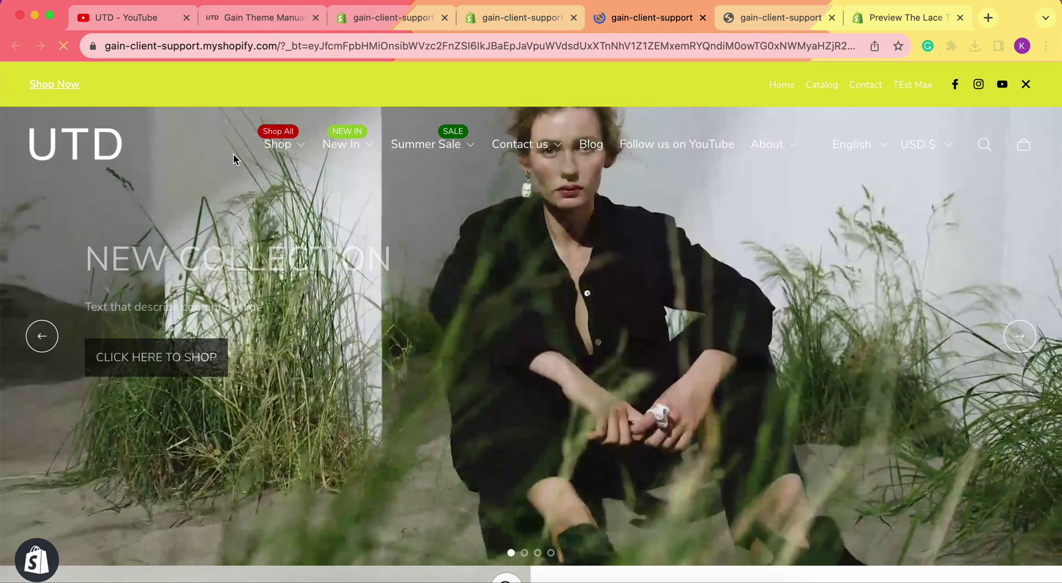
Preview the Shop, New In, Summer Sale, Contact us and About menus in the storefront header.
{"action": "mouse_move", "coordinate": [283, 155]}
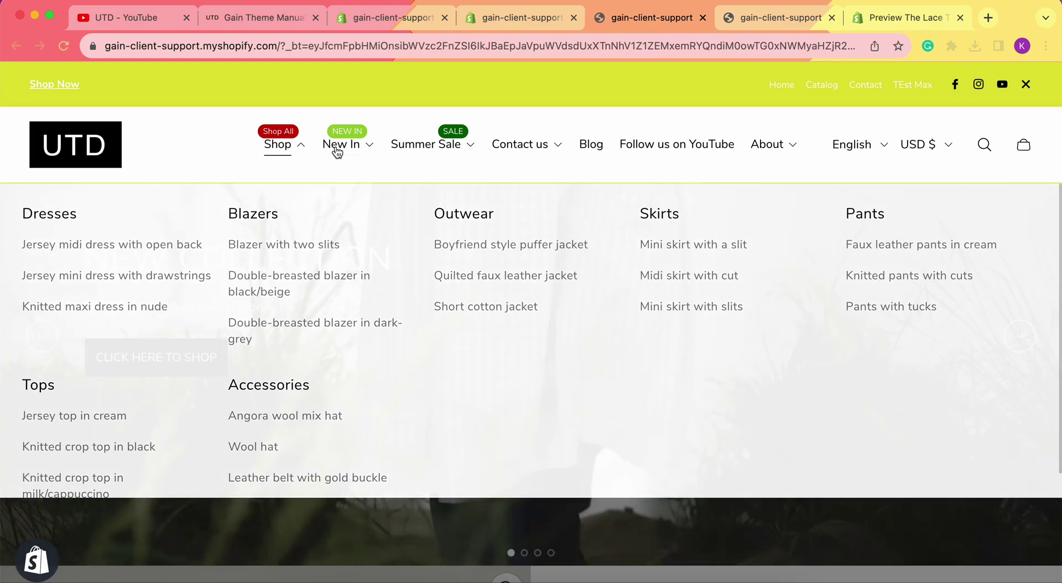
{"action": "mouse_move", "coordinate": [351, 148]}
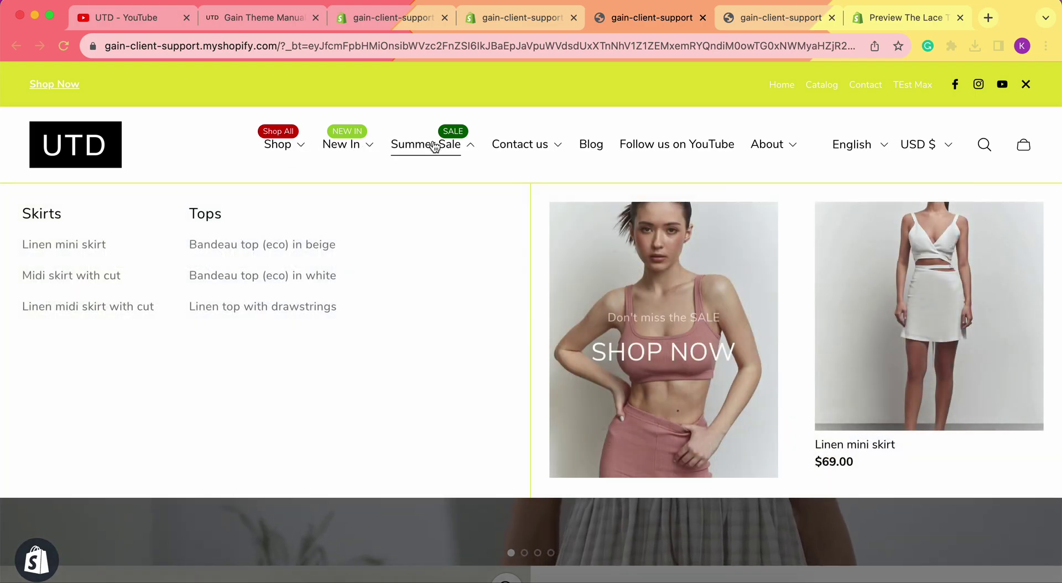
{"action": "mouse_move", "coordinate": [525, 149]}
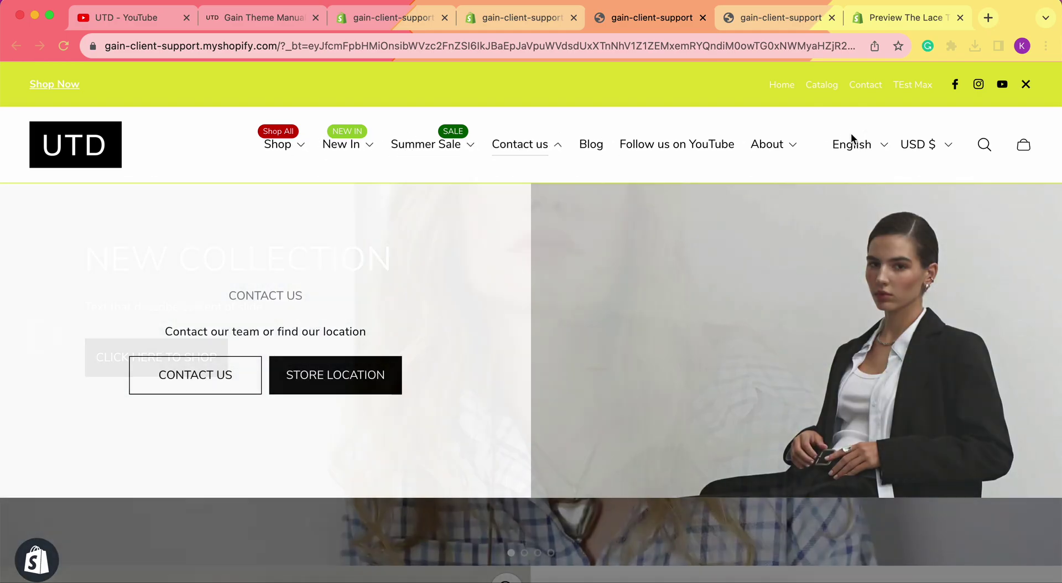
{"action": "mouse_move", "coordinate": [777, 148]}
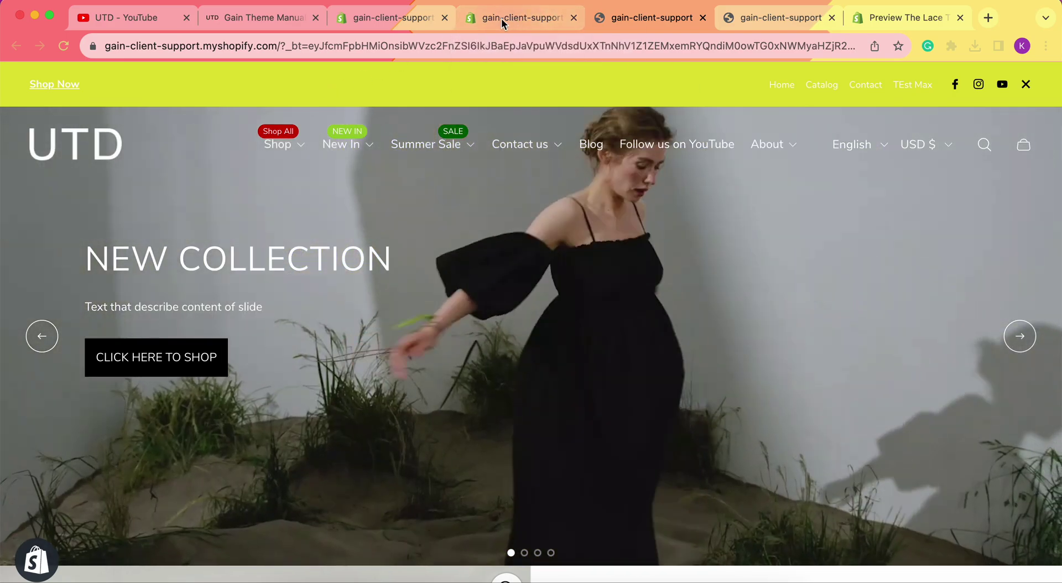
Hide the Contact Us and Blazer header blocks in the theme editor.
{"action": "left_click", "coordinate": [501, 18]}
{"action": "left_click", "coordinate": [6, 431]}
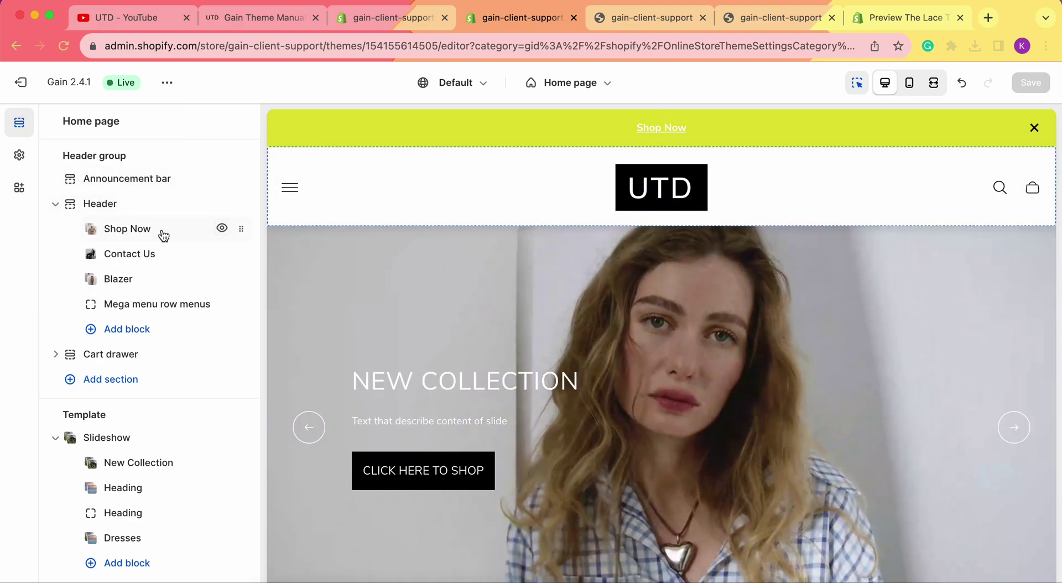
{"action": "left_click", "coordinate": [164, 235]}
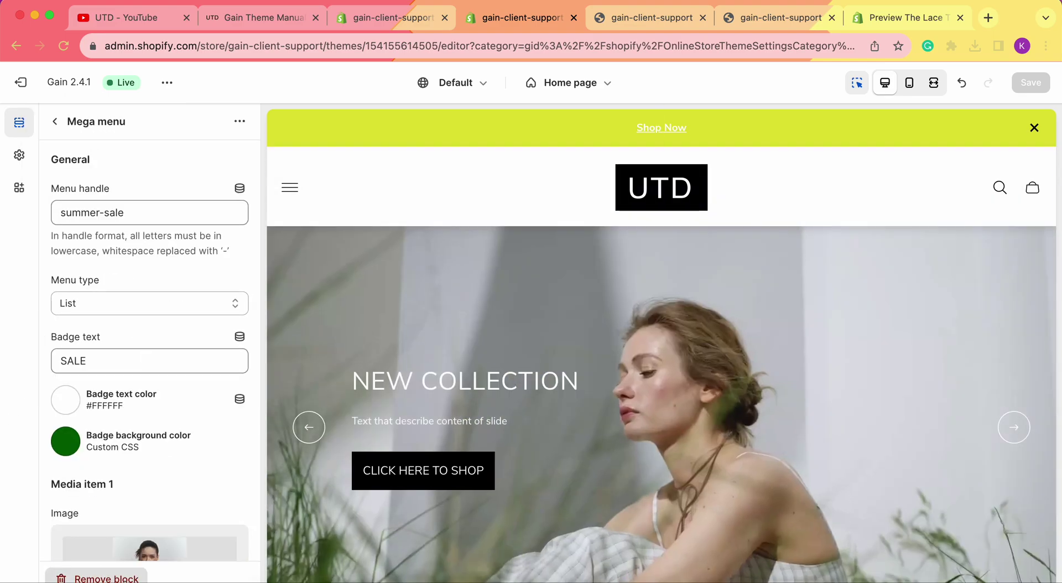
{"action": "left_click", "coordinate": [57, 121]}
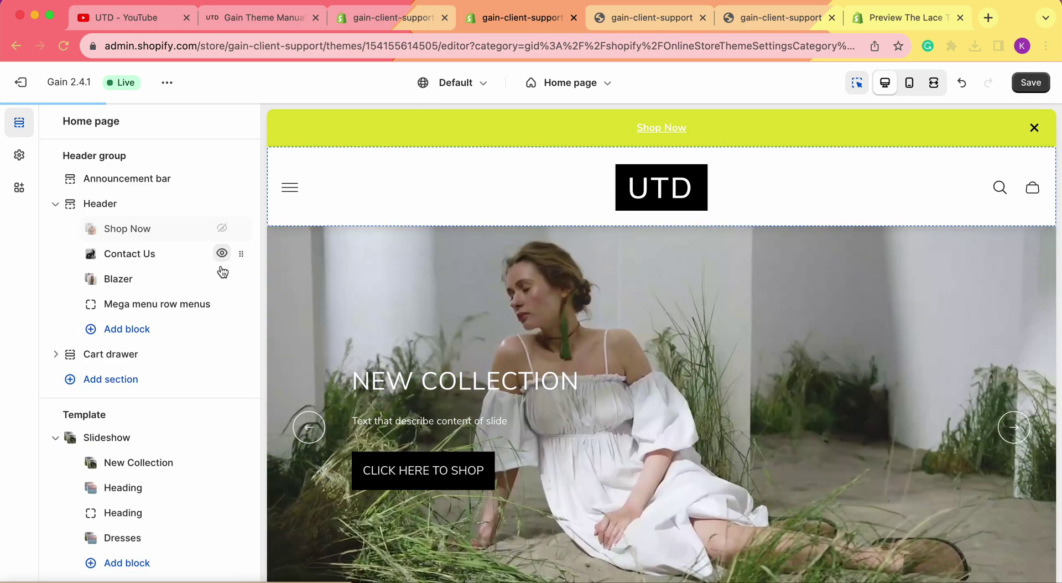
{"action": "left_click", "coordinate": [222, 254]}
{"action": "left_click", "coordinate": [221, 279]}
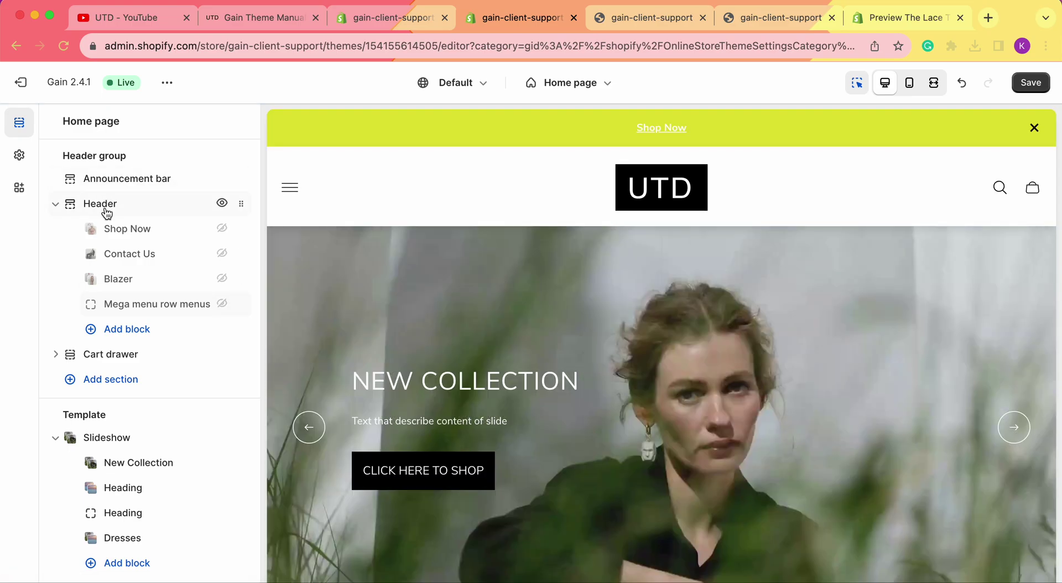
Set the Header section's menu Type to Dropdown.
{"action": "left_click", "coordinate": [104, 205]}
{"action": "scroll", "coordinate": [204, 381], "scroll_direction": "down", "scroll_amount": 8}
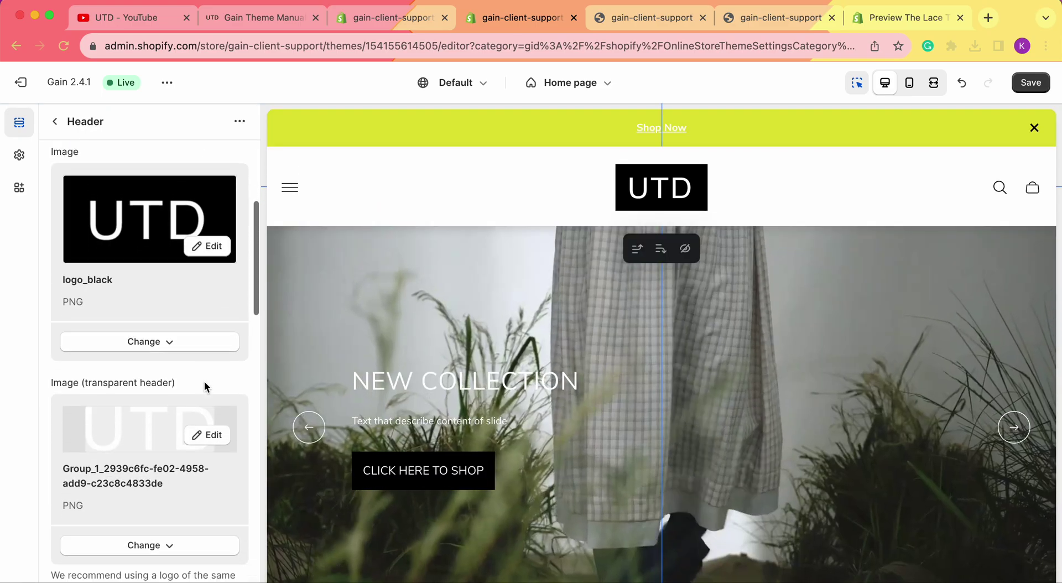
{"action": "scroll", "coordinate": [204, 381], "scroll_direction": "down", "scroll_amount": 10}
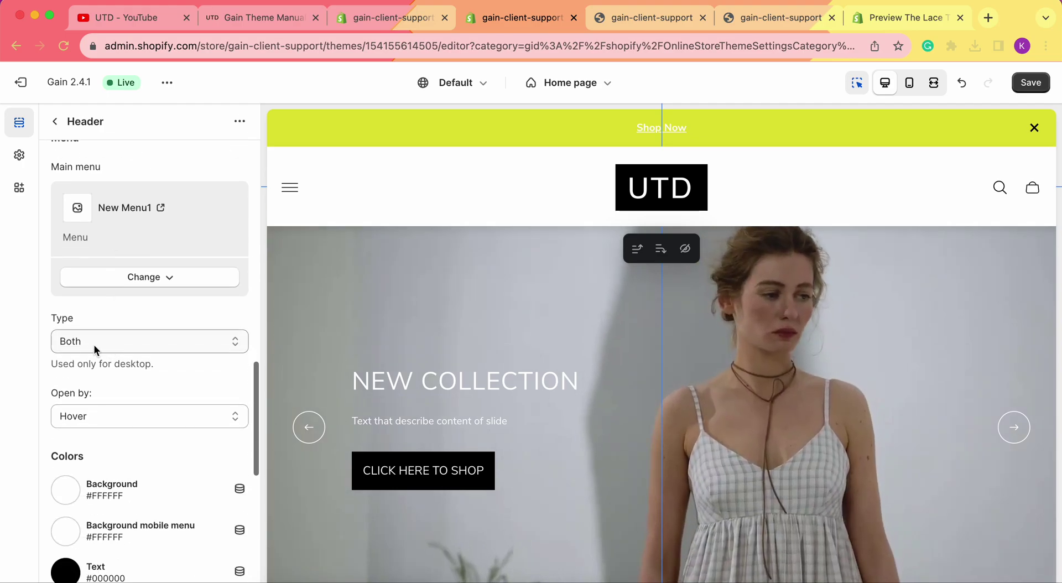
{"action": "left_click", "coordinate": [88, 345]}
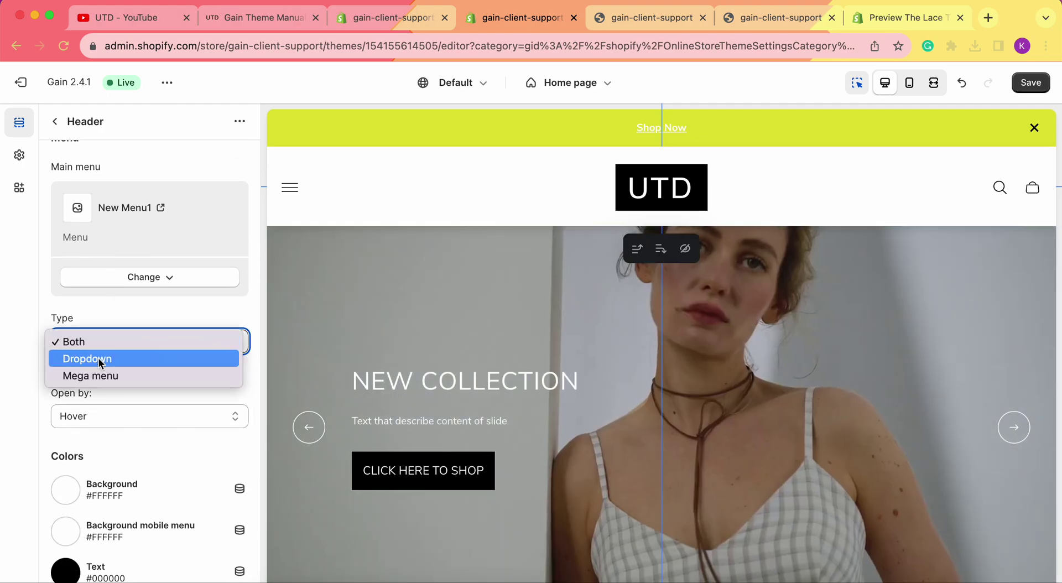
{"action": "left_click", "coordinate": [98, 357]}
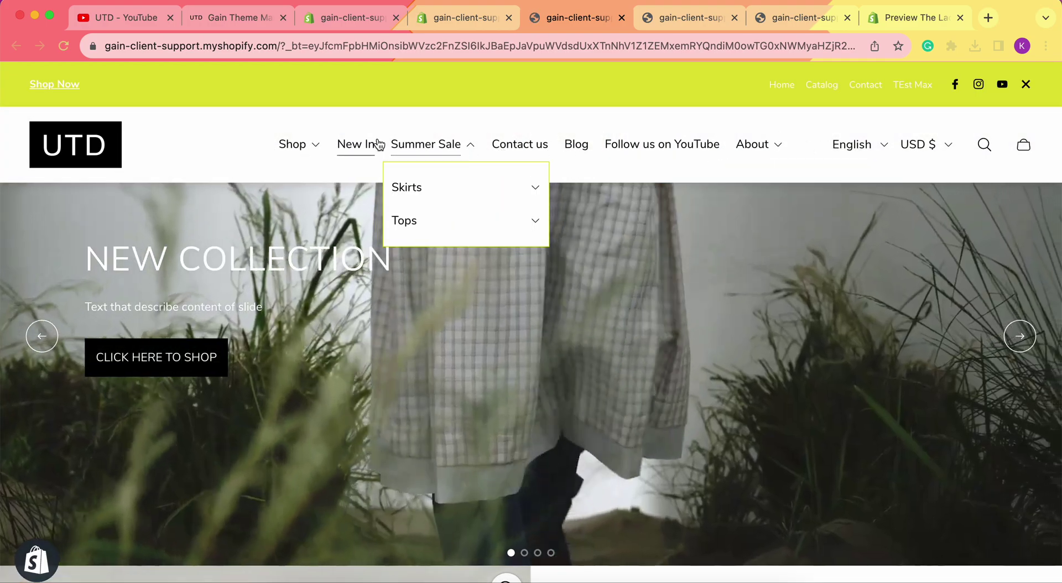
Check on the storefront that Shop opens as a plain dropdown of Dresses through Accessories.
{"action": "mouse_move", "coordinate": [278, 140]}
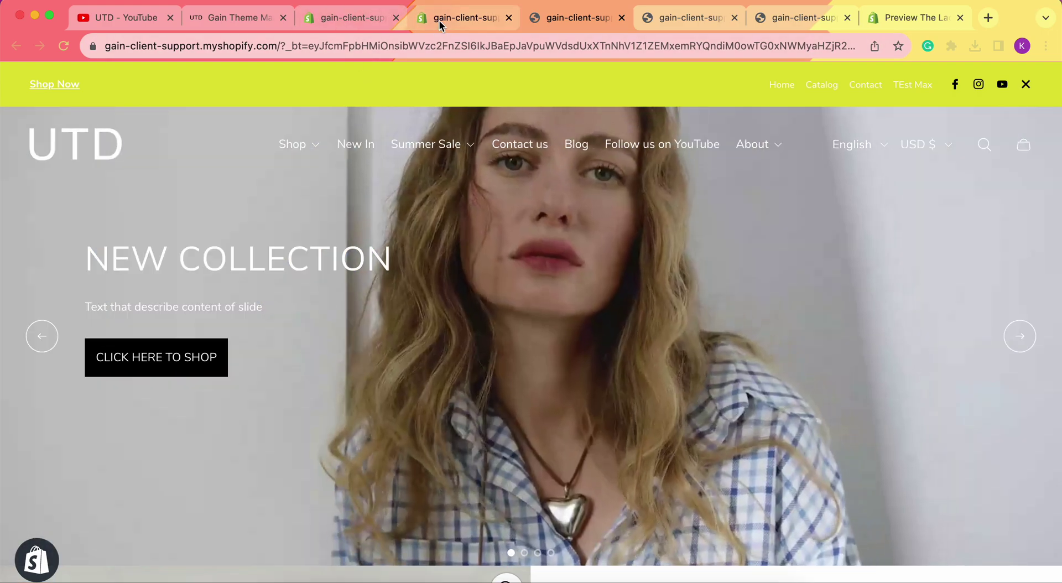
{"action": "left_click", "coordinate": [439, 20]}
{"action": "left_click", "coordinate": [348, 17]}
{"action": "scroll", "coordinate": [320, 215], "scroll_direction": "up", "scroll_amount": 3}
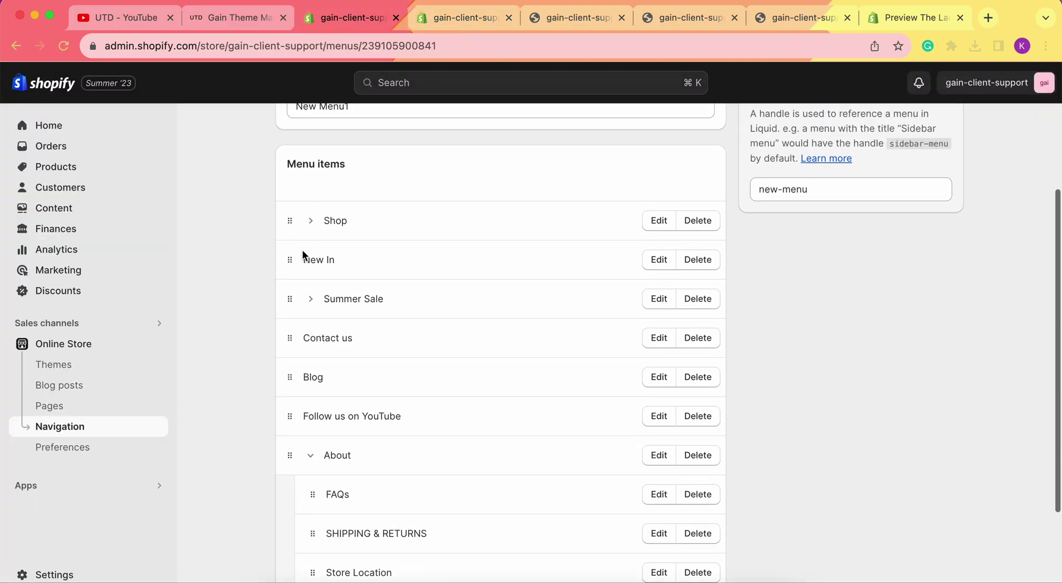
{"action": "left_click", "coordinate": [453, 17]}
{"action": "left_click", "coordinate": [573, 17]}
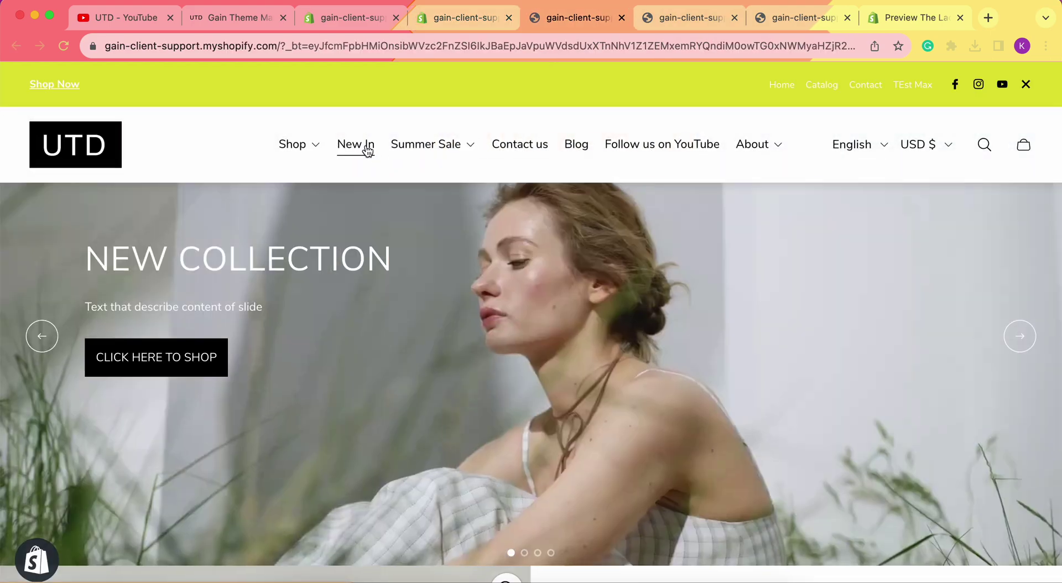
{"action": "mouse_move", "coordinate": [295, 159]}
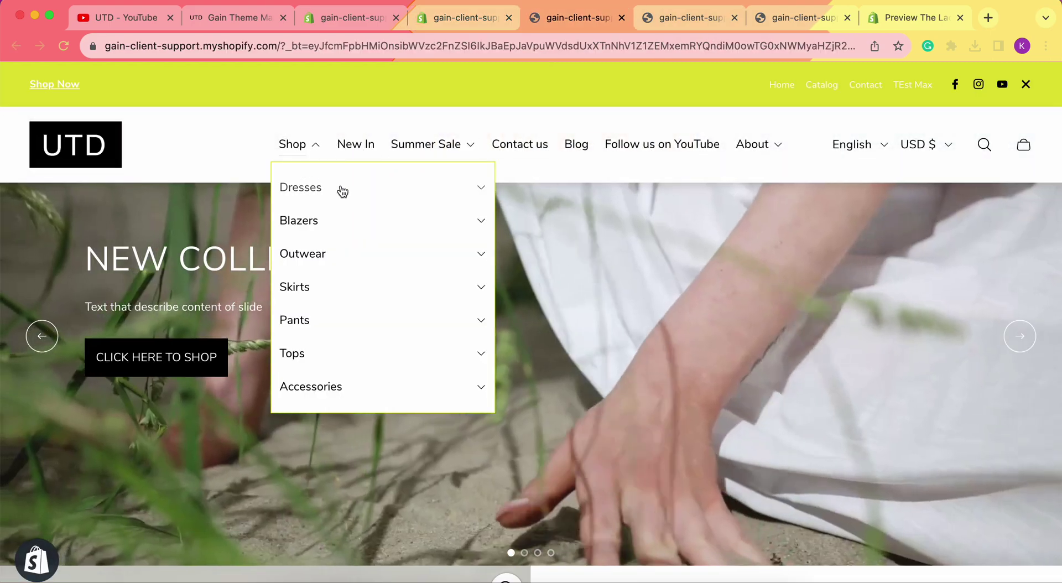
{"action": "left_click", "coordinate": [301, 186]}
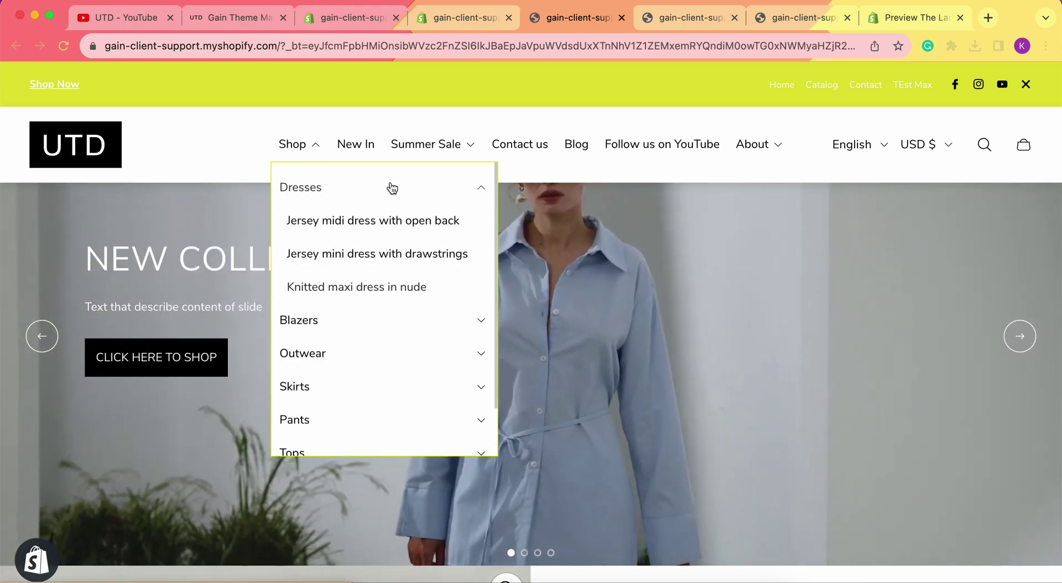
{"action": "left_click", "coordinate": [389, 188]}
{"action": "left_click", "coordinate": [365, 231]}
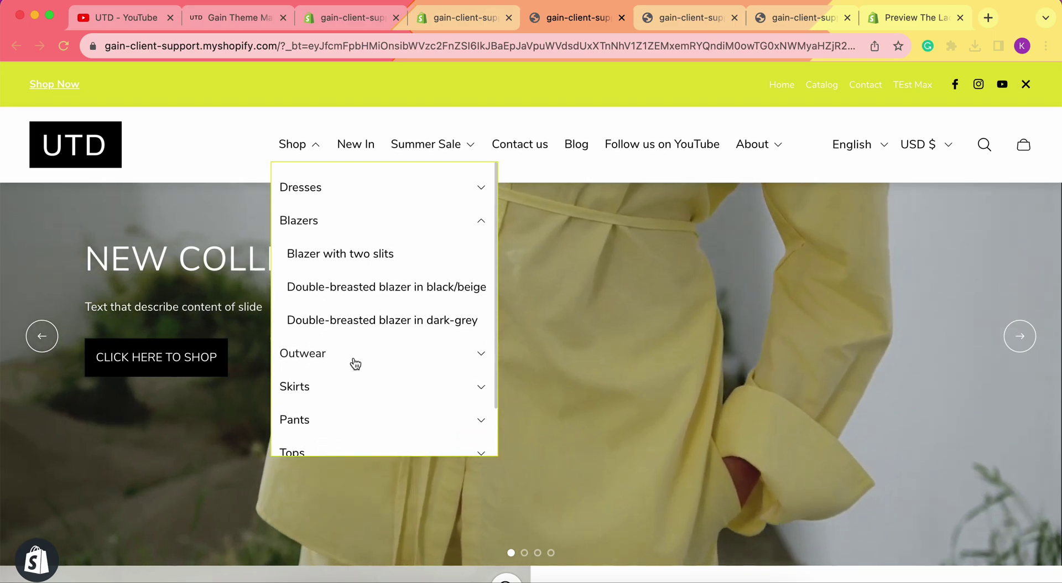
{"action": "left_click", "coordinate": [353, 365]}
{"action": "scroll", "coordinate": [355, 369], "scroll_direction": "down", "scroll_amount": 2}
{"action": "left_click", "coordinate": [467, 153]}
{"action": "left_click", "coordinate": [500, 192]}
{"action": "left_click", "coordinate": [774, 143]}
{"action": "left_click", "coordinate": [326, 144]}
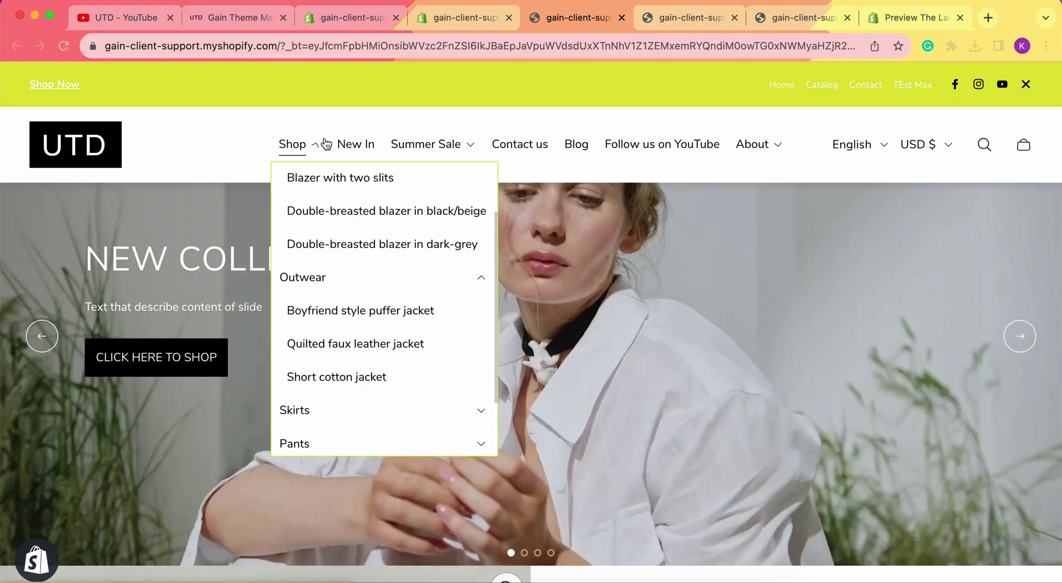
{"action": "scroll", "coordinate": [360, 235], "scroll_direction": "down", "scroll_amount": 2}
{"action": "scroll", "coordinate": [387, 229], "scroll_direction": "up", "scroll_amount": 2}
{"action": "left_click", "coordinate": [430, 228]}
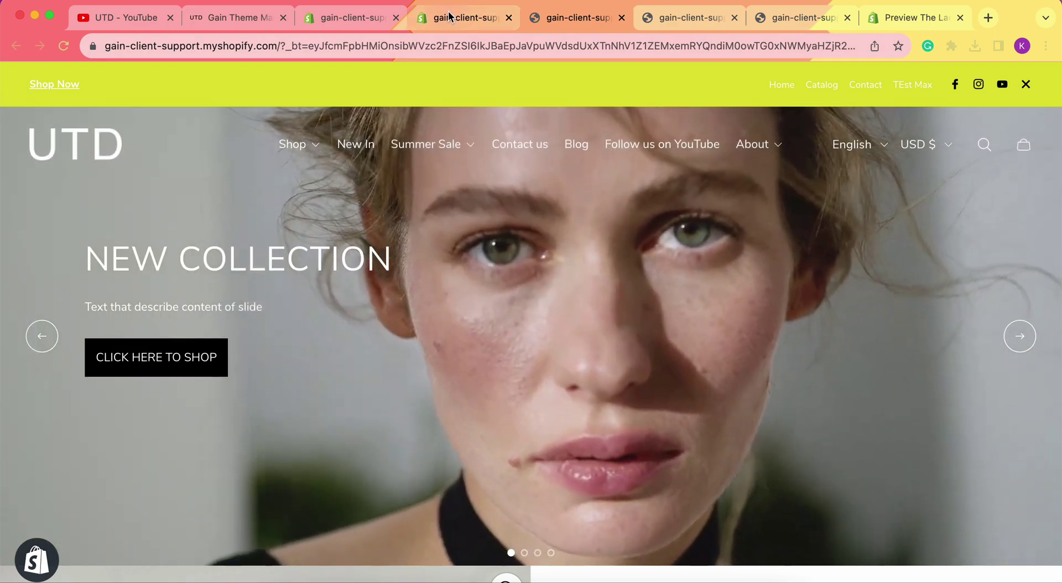
{"action": "left_click", "coordinate": [449, 17]}
Change the Header section's menu Type back to Both.
{"action": "left_click", "coordinate": [45, 339]}
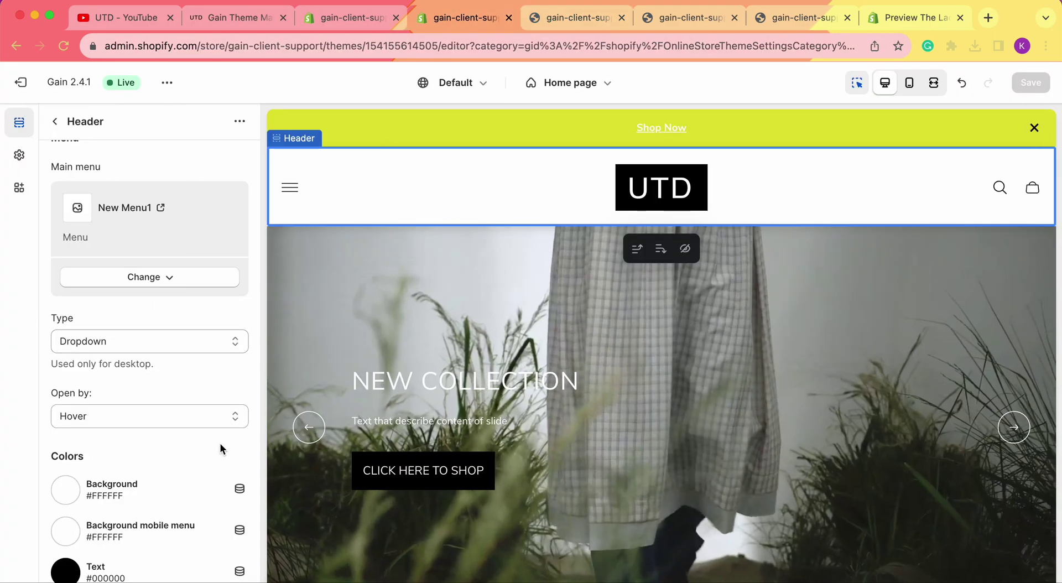
{"action": "scroll", "coordinate": [94, 313], "scroll_direction": "down", "scroll_amount": 1}
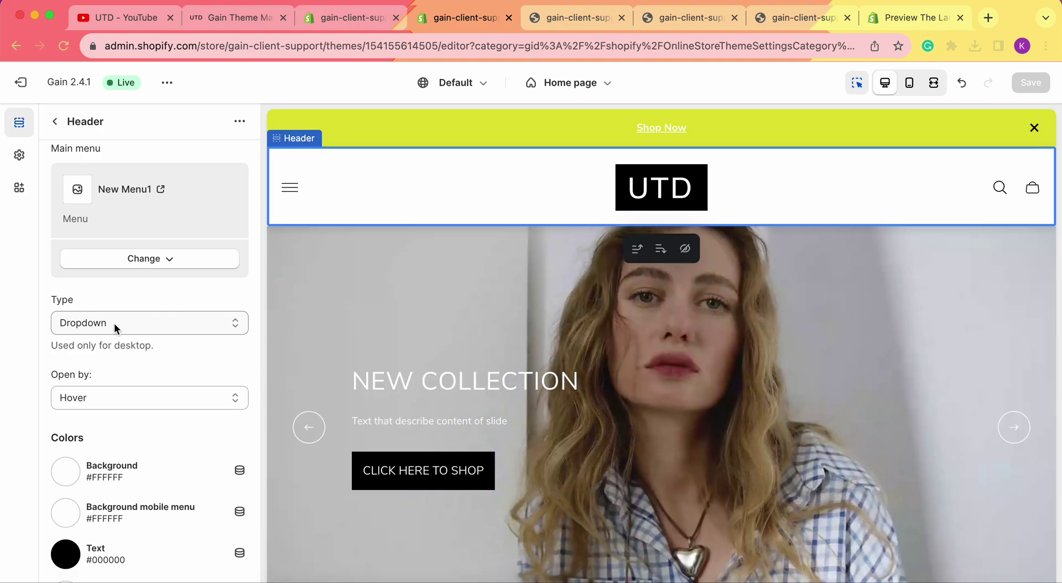
{"action": "left_click", "coordinate": [114, 323]}
{"action": "left_click", "coordinate": [100, 307]}
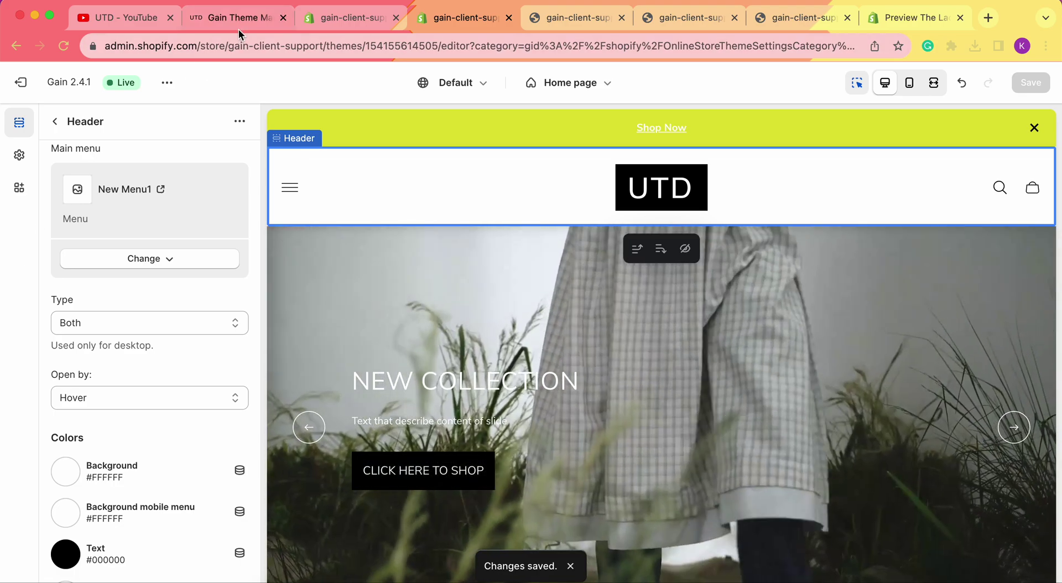
{"action": "left_click", "coordinate": [237, 29]}
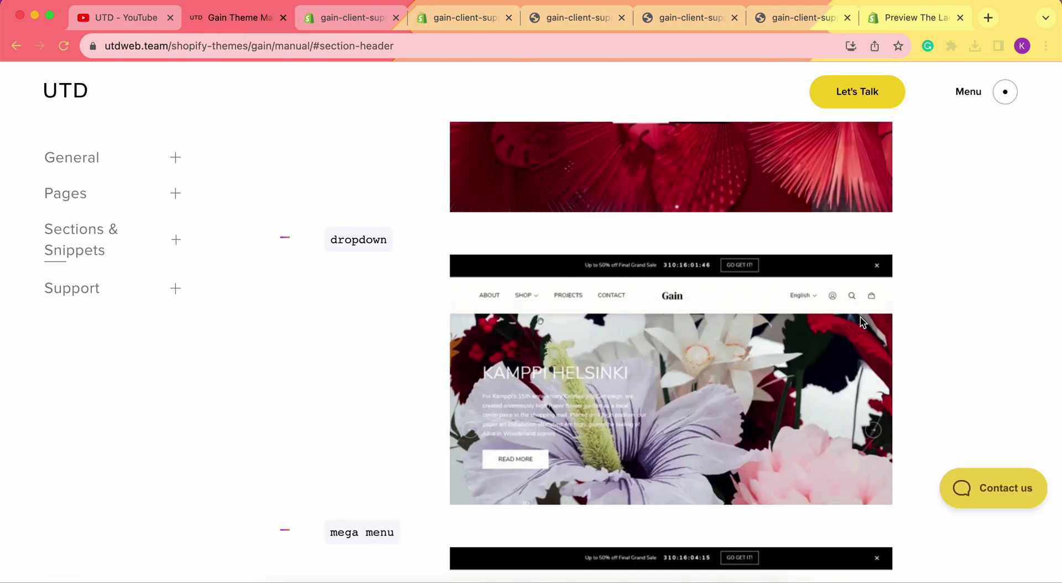
Scroll the Gain manual's header page past the menu type and Open by explanations to the Colors reference.
{"action": "scroll", "coordinate": [883, 292], "scroll_direction": "down", "scroll_amount": 3}
{"action": "scroll", "coordinate": [882, 291], "scroll_direction": "down", "scroll_amount": 15}
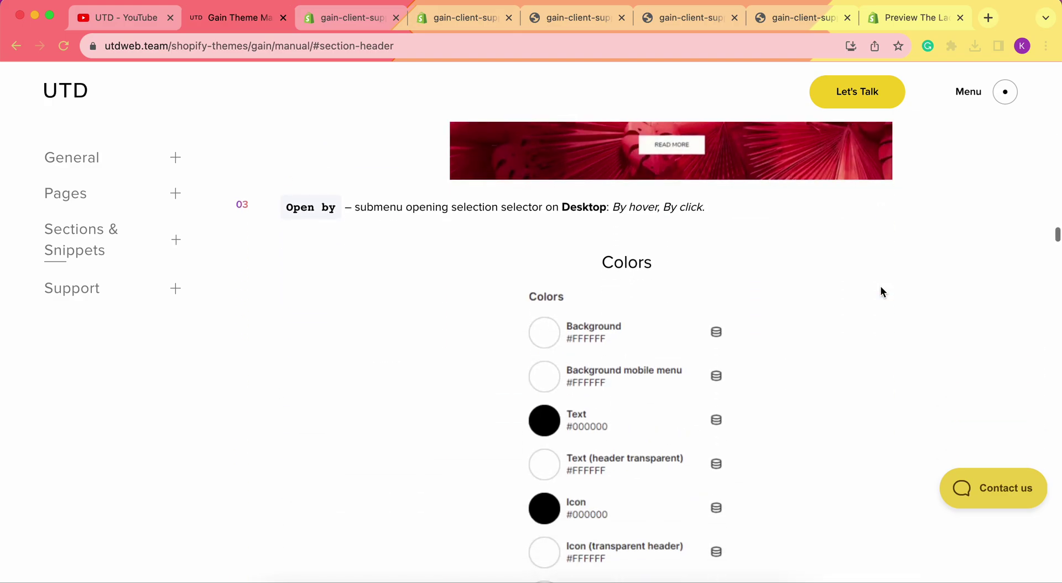
{"action": "scroll", "coordinate": [881, 291], "scroll_direction": "down", "scroll_amount": 1}
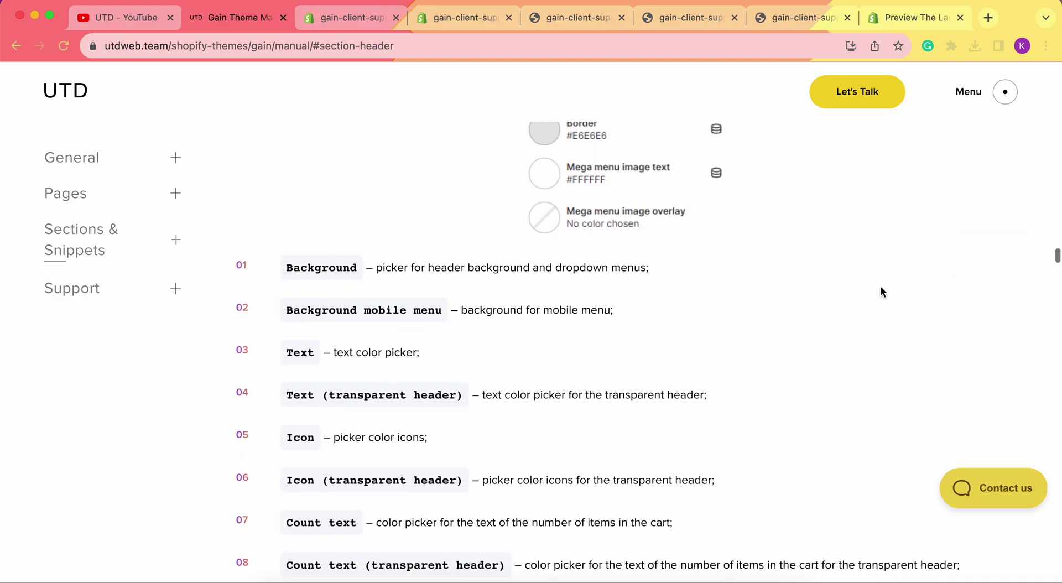